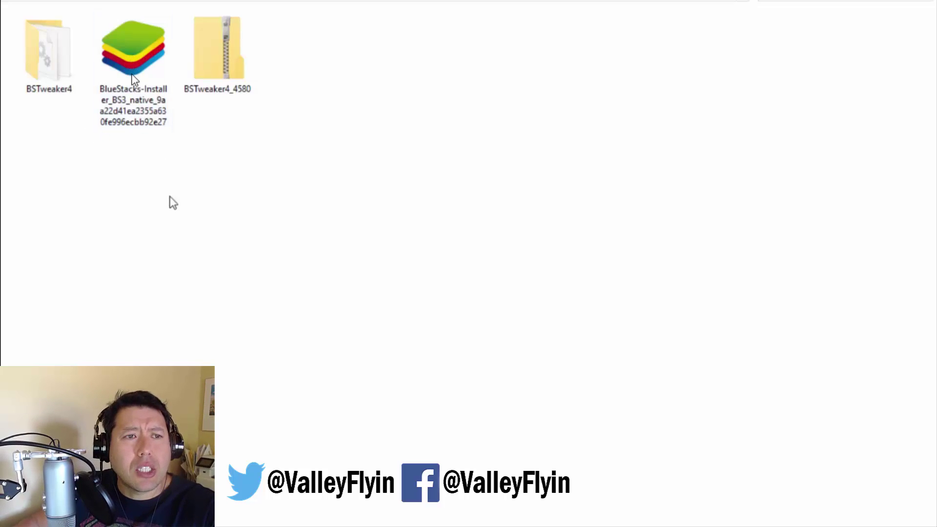
- Run the BlueStacks installer and install it through to the Welcome setup screen
double_click(143, 62)
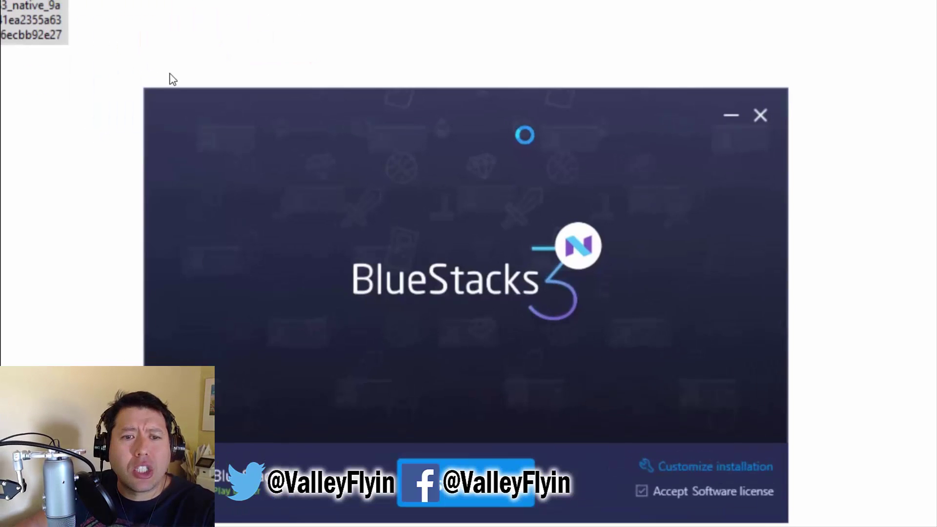
left_click(460, 463)
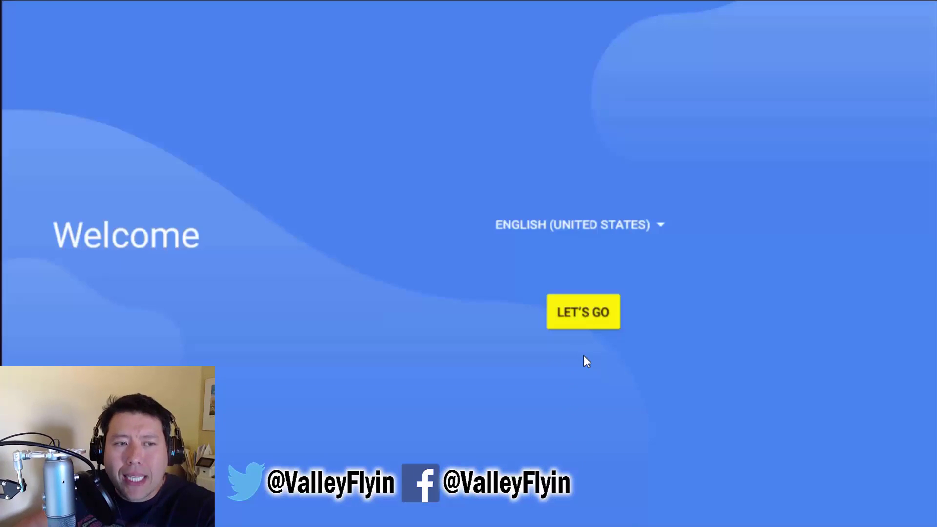
- Begin Android setup, dismiss the location accuracy prompt, and start entering the Google account e-mail
key("Return")
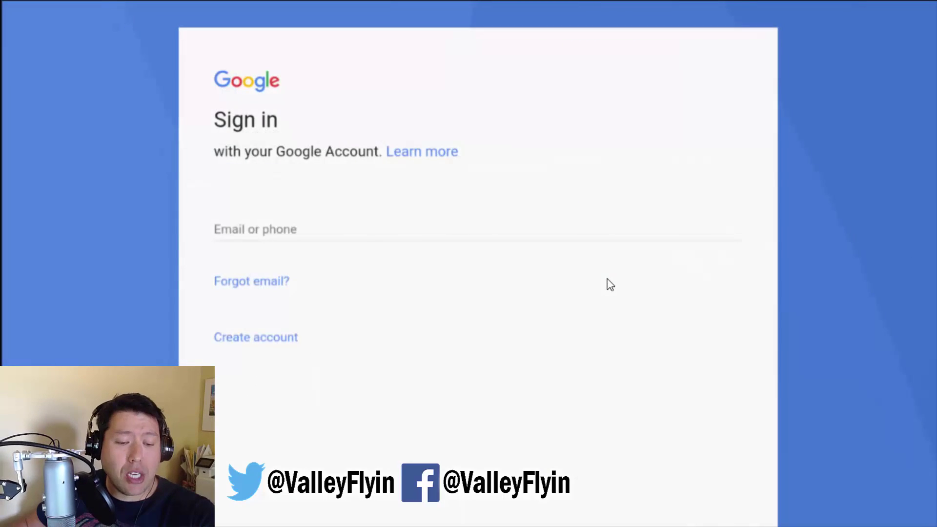
key("Escape")
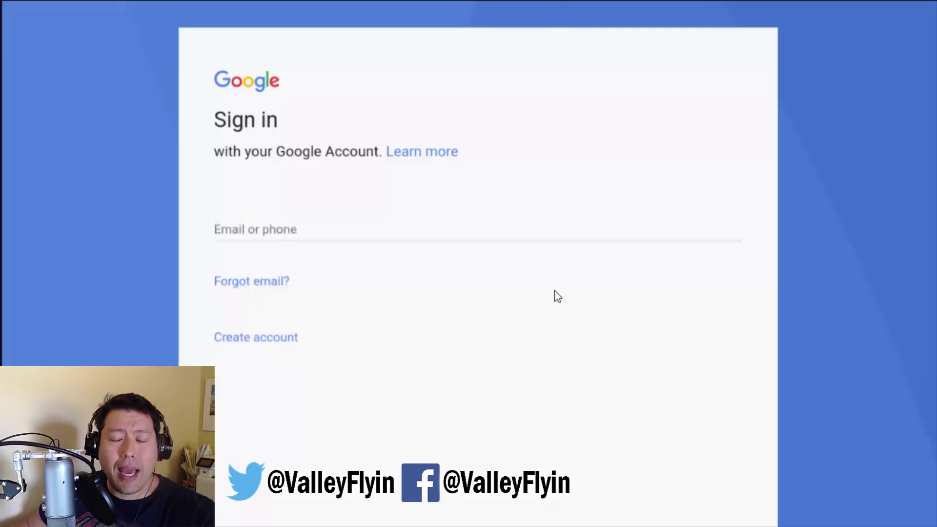
left_click(245, 227)
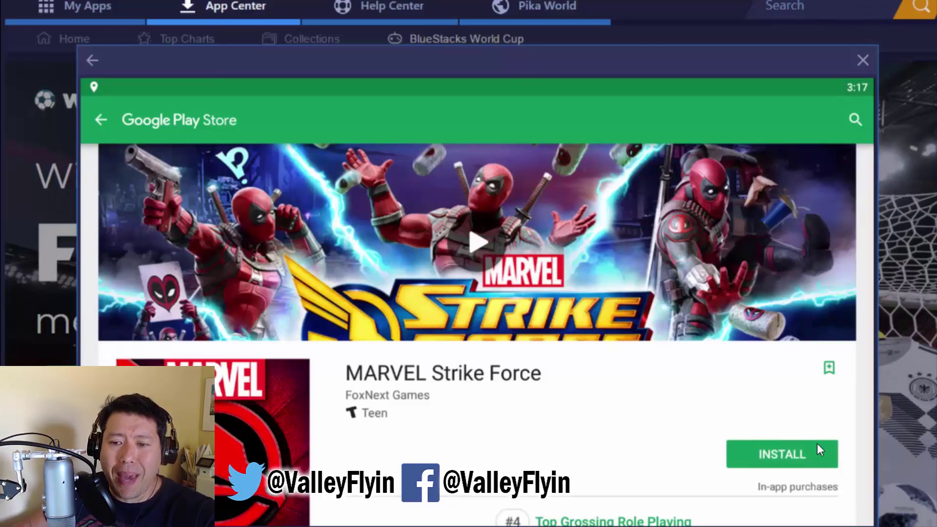
- Install MARVEL Strike Force from its Play Store page
left_click(781, 457)
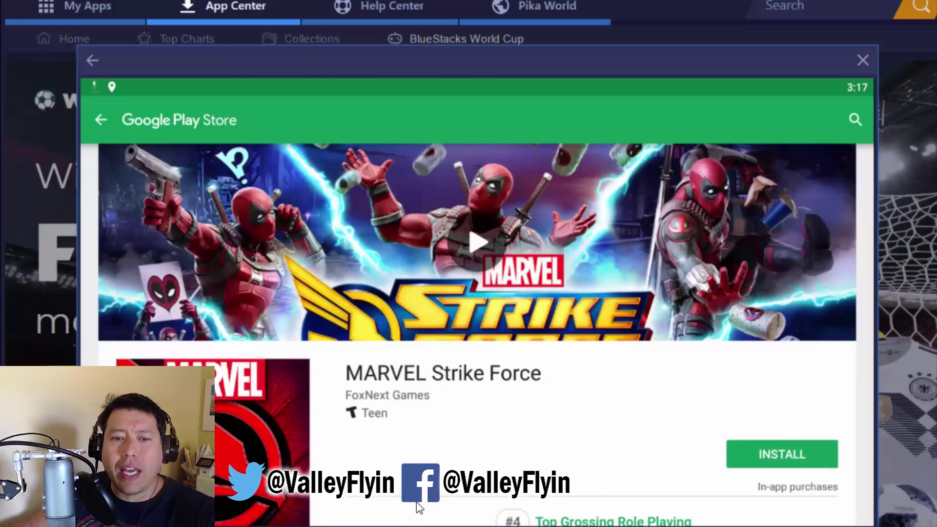
scroll(809, 247, "down", 3)
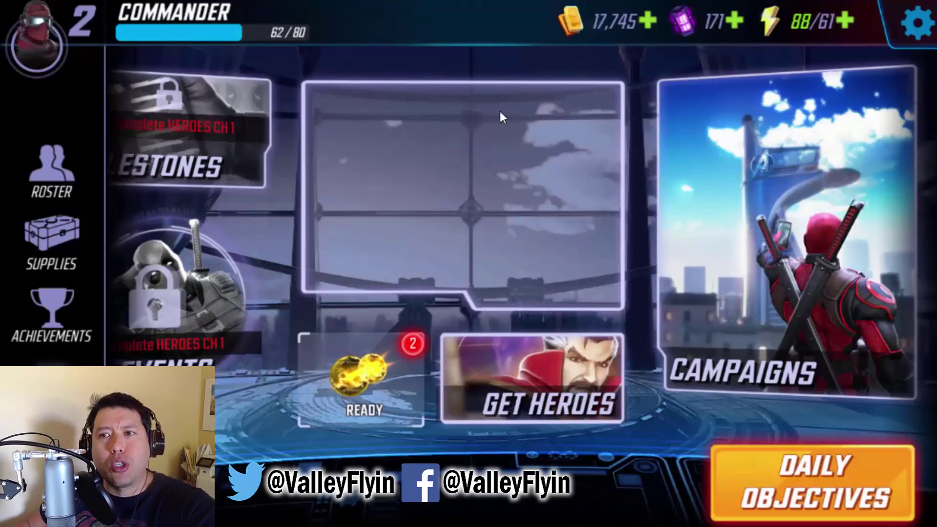
- Link the Strike Force account to Facebook from the game's options and confirm the existing login
key("Escape")
key("Escape")
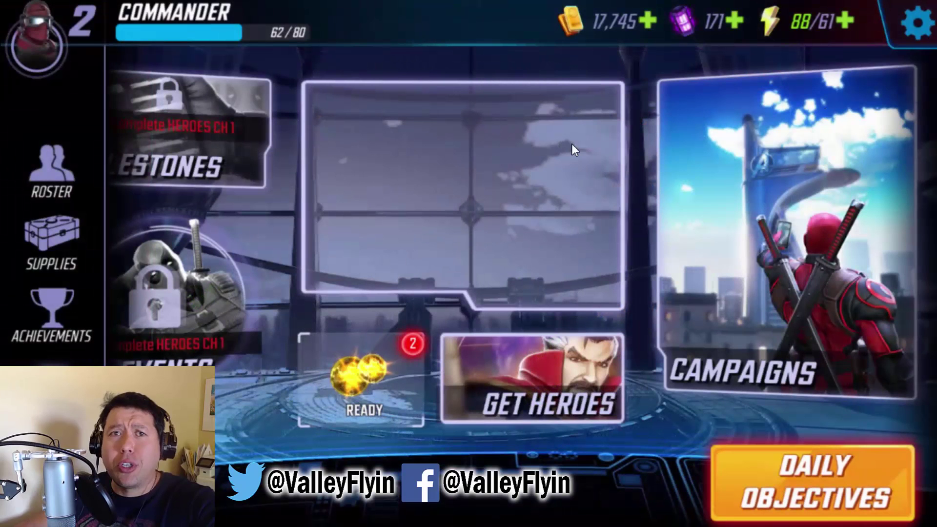
left_click(916, 40)
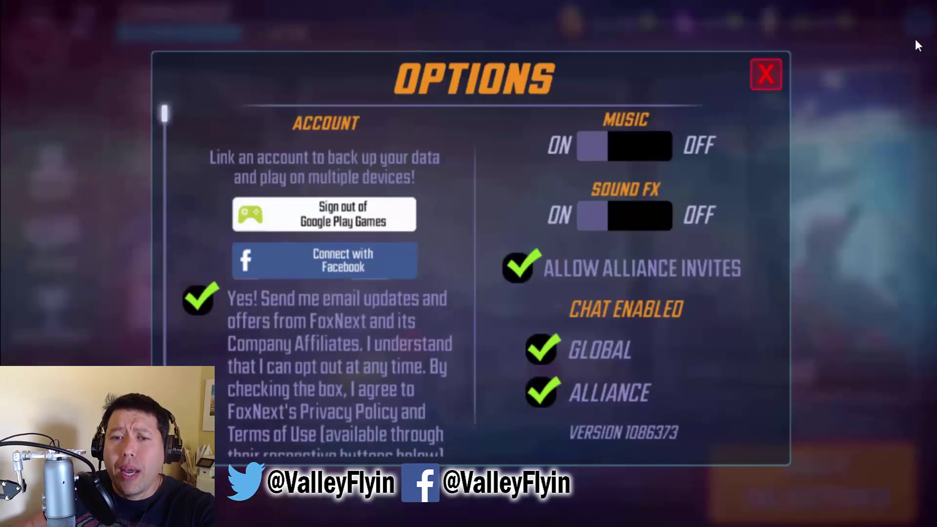
left_click(360, 254)
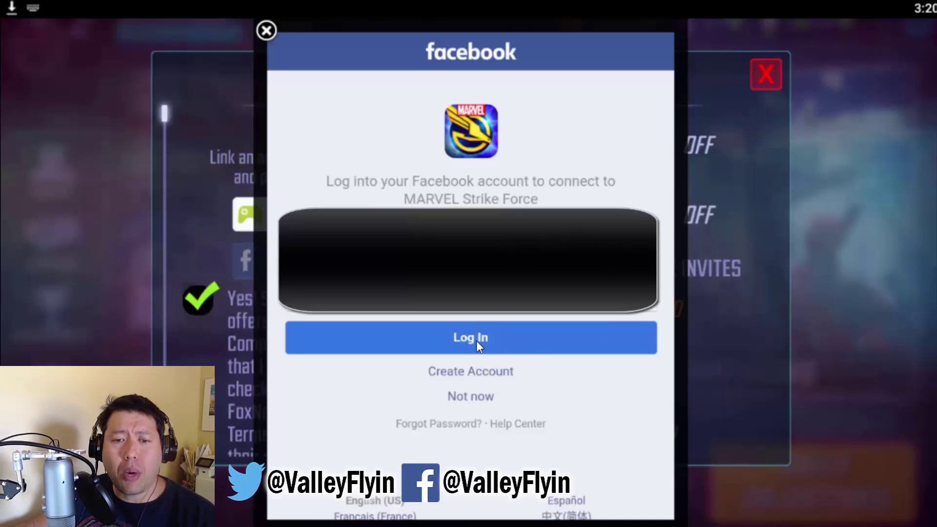
left_click(623, 329)
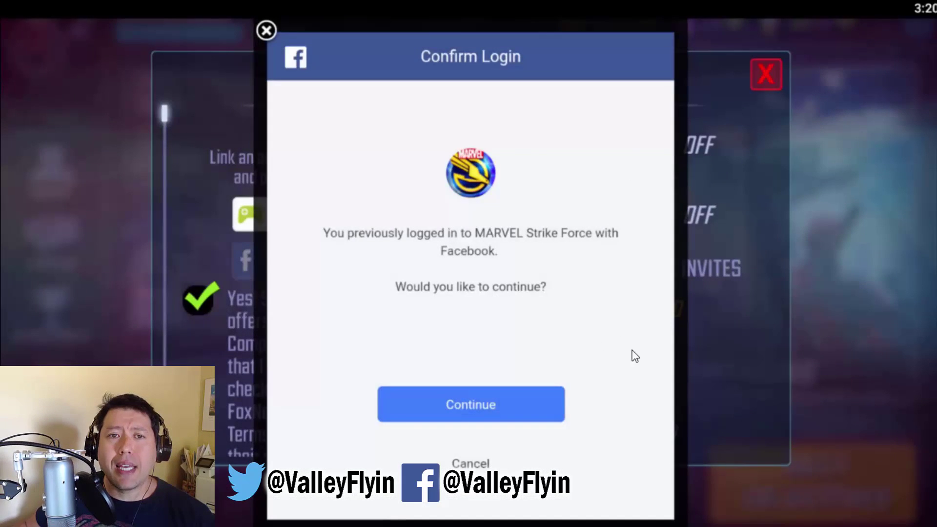
left_click(464, 404)
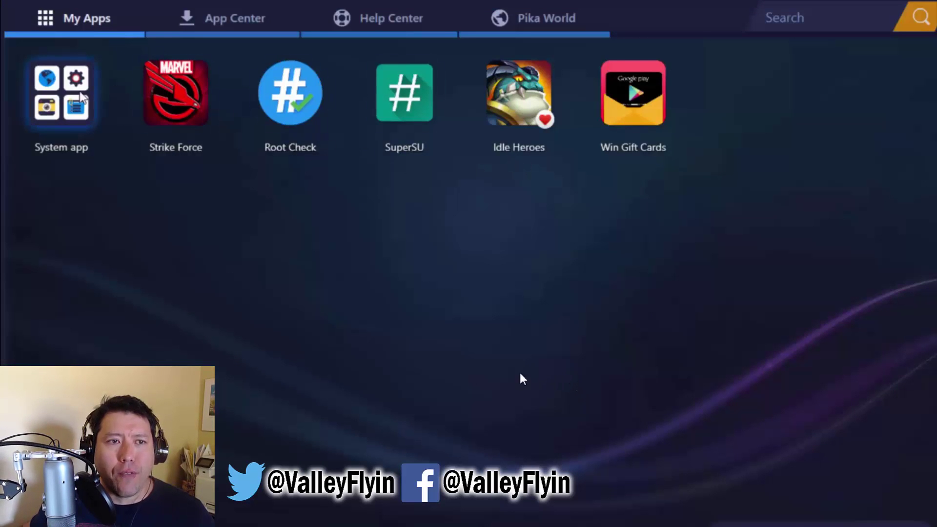
- Open Google Play from System apps, search 'gl tools' and view the GLTools [root] listing
left_click(68, 95)
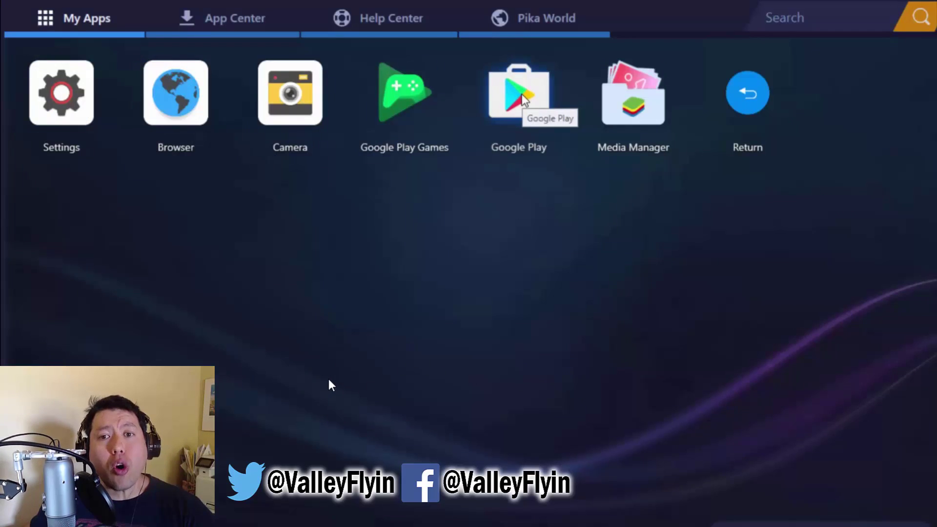
left_click(521, 97)
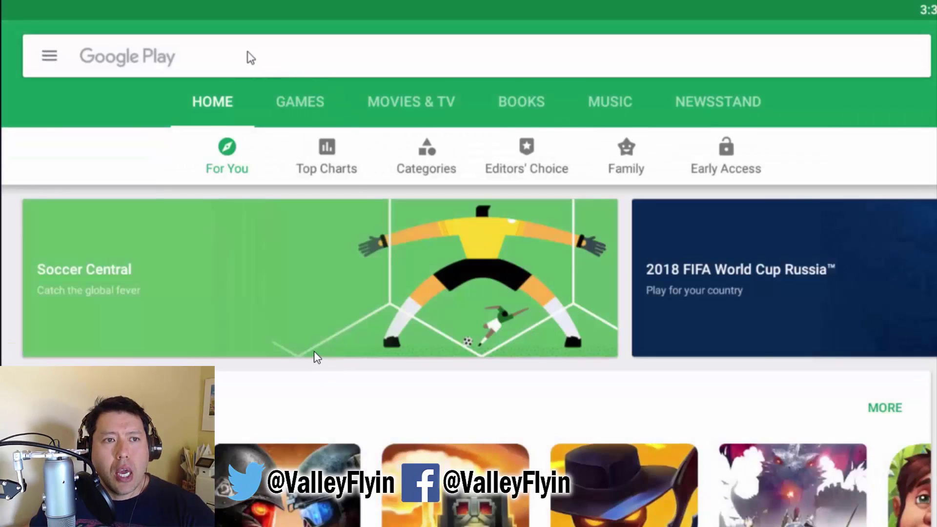
left_click(245, 56)
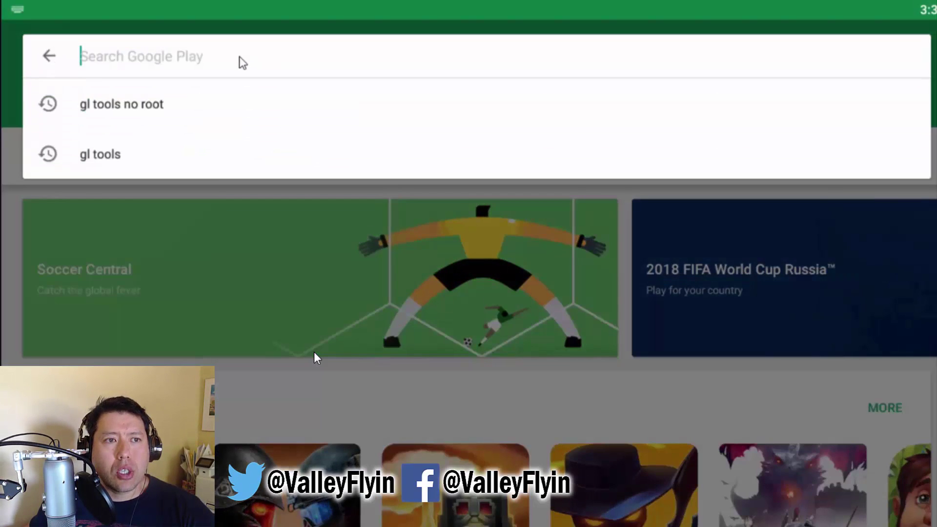
type("gl tools")
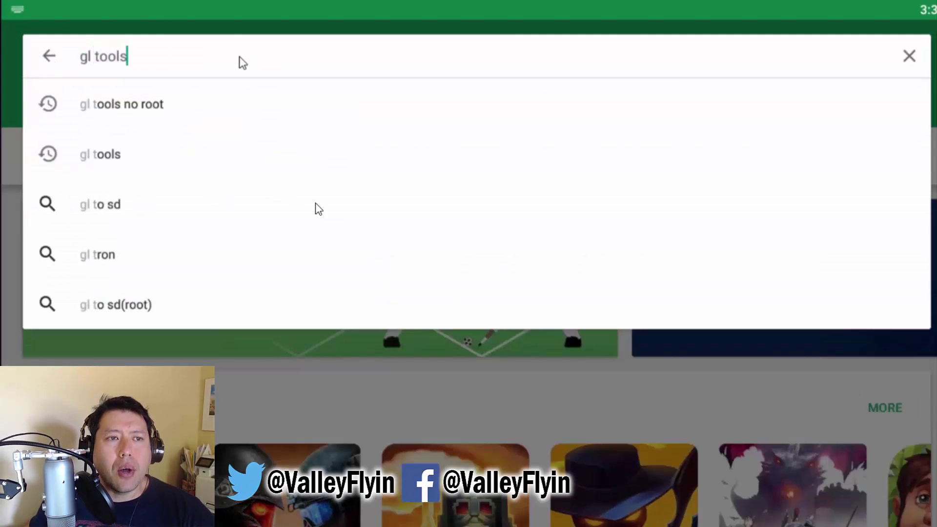
key("Return")
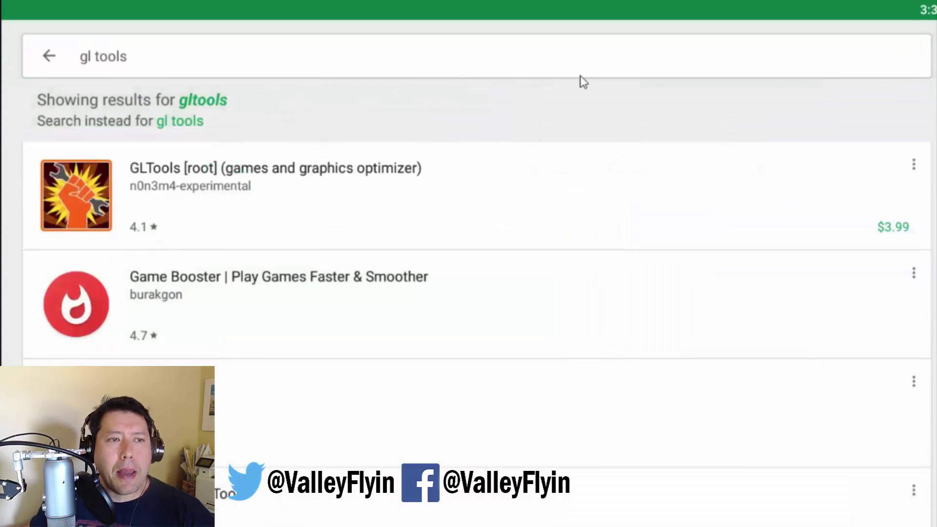
left_click(893, 215)
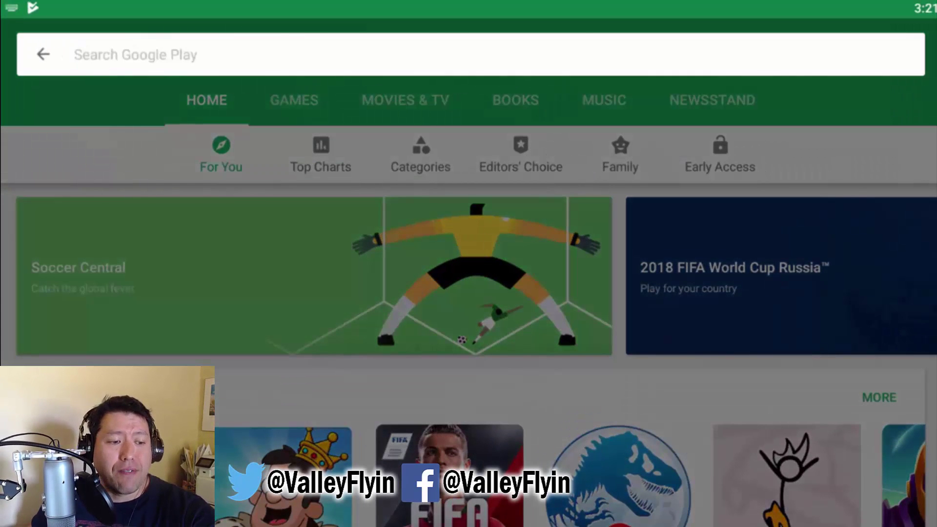
- Search the Play Store for 'root' and open the Root Check app listing
type("root")
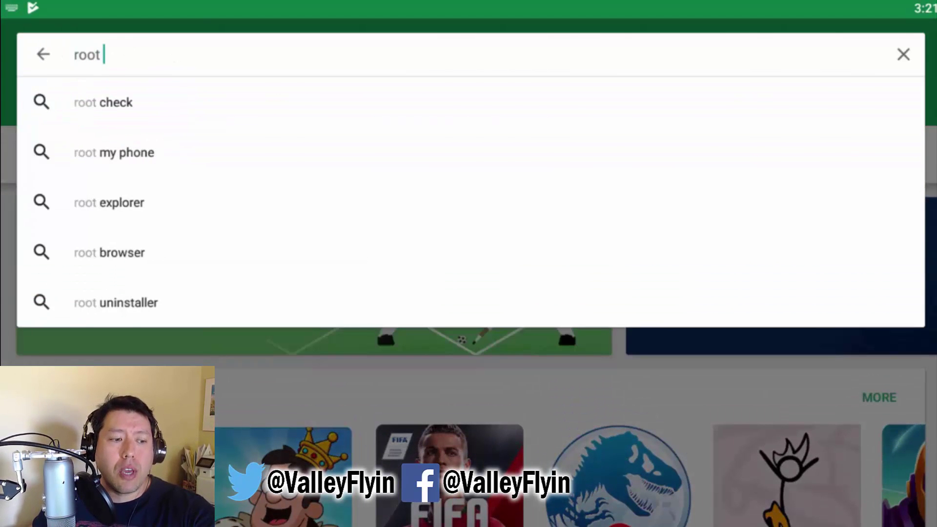
left_click(103, 102)
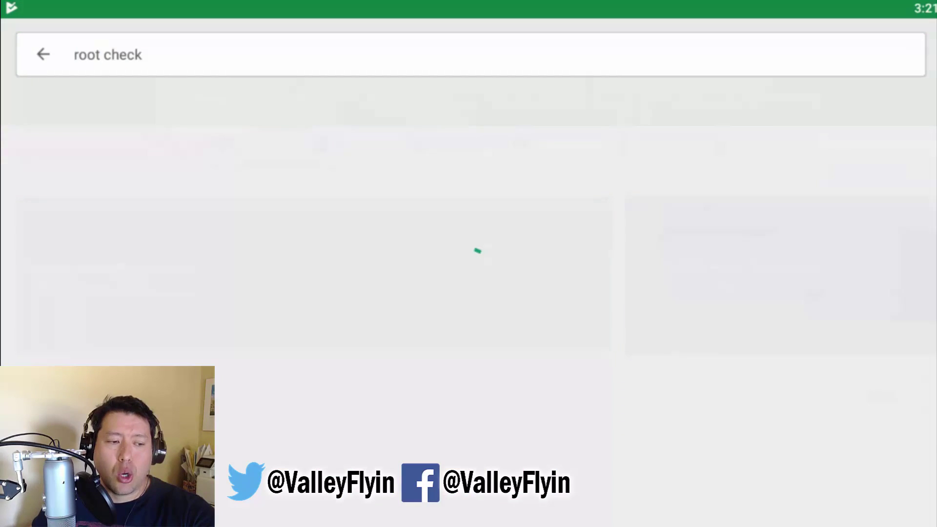
scroll(468, 244, "down", 5)
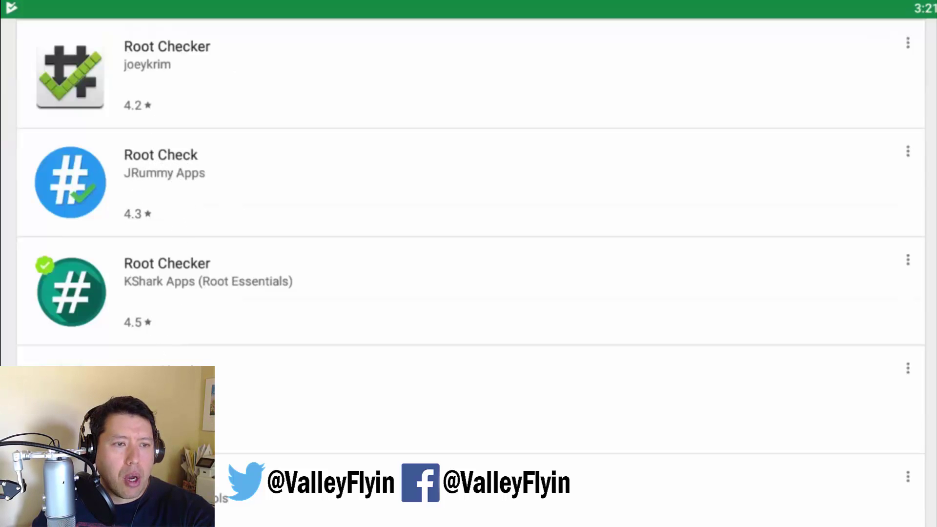
scroll(492, 257, "down", 5)
scroll(492, 258, "up", 10)
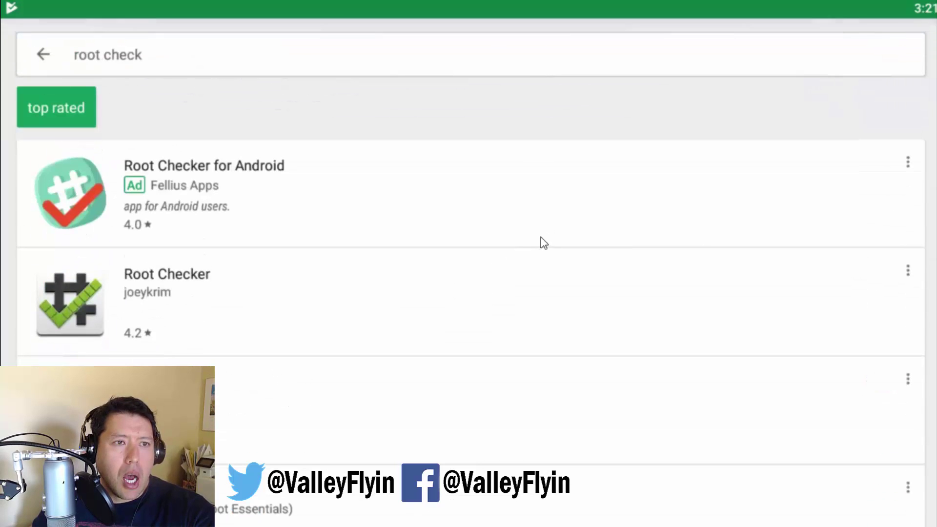
left_click(593, 278)
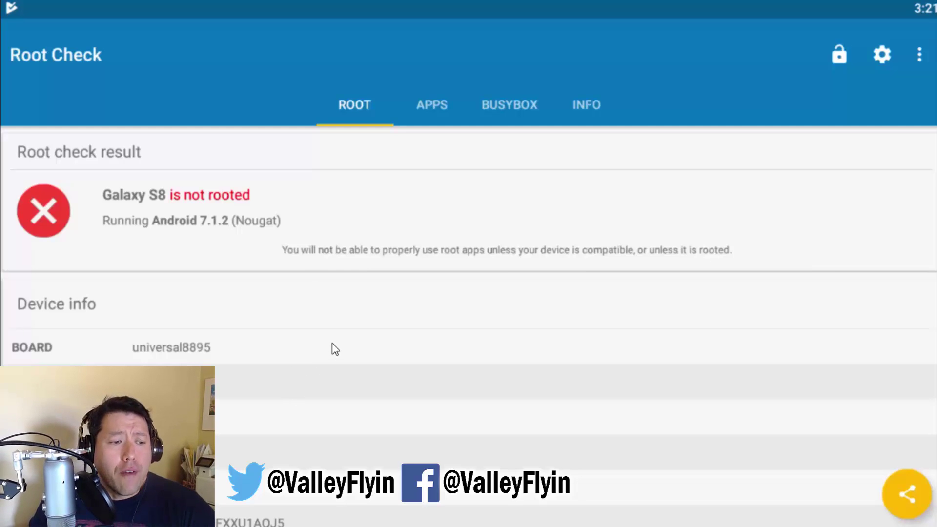
- Quit BlueStacks and launch BlueStacksTweaker4.exe from the BSTweaker4 folder
key("alt+F4")
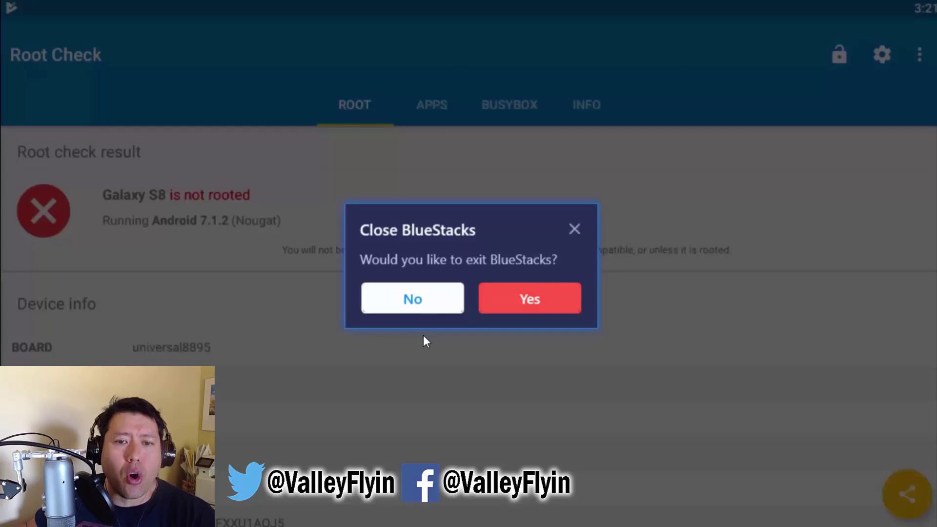
left_click(552, 305)
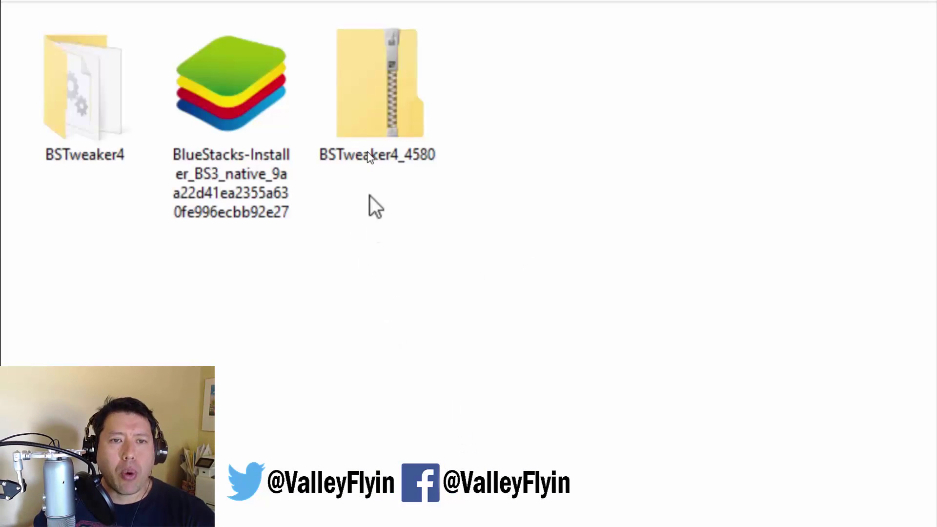
double_click(408, 69)
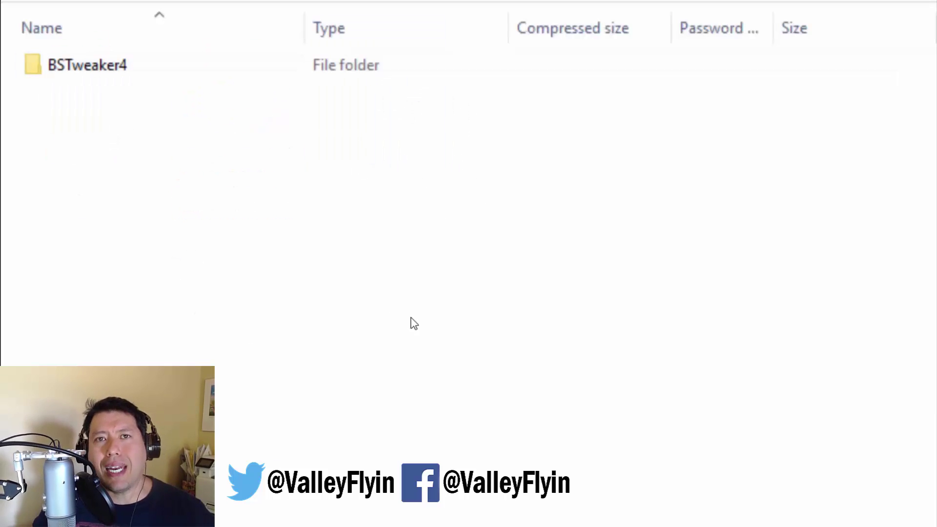
key("alt+Left")
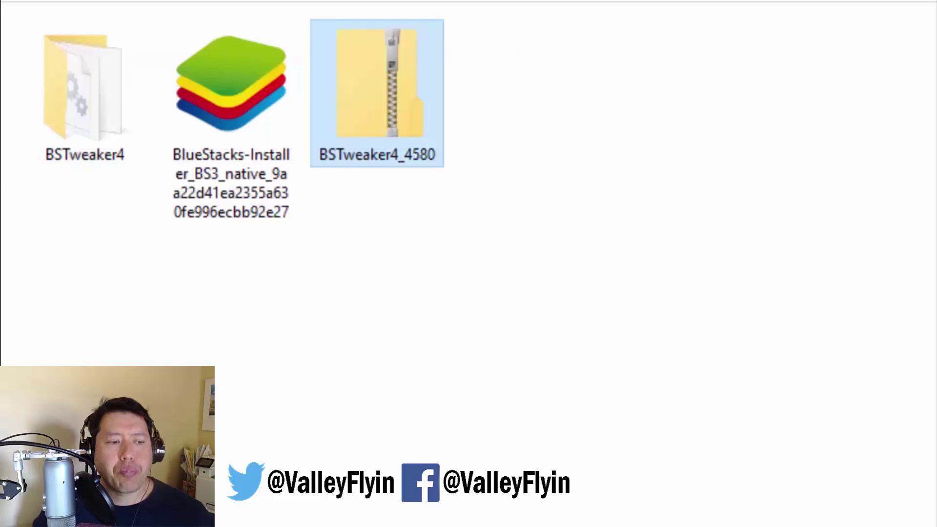
double_click(91, 125)
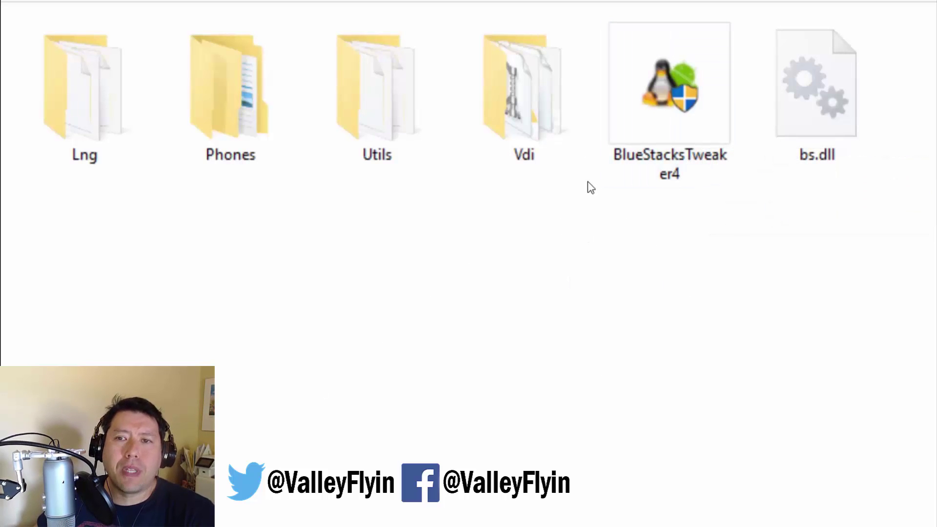
double_click(702, 156)
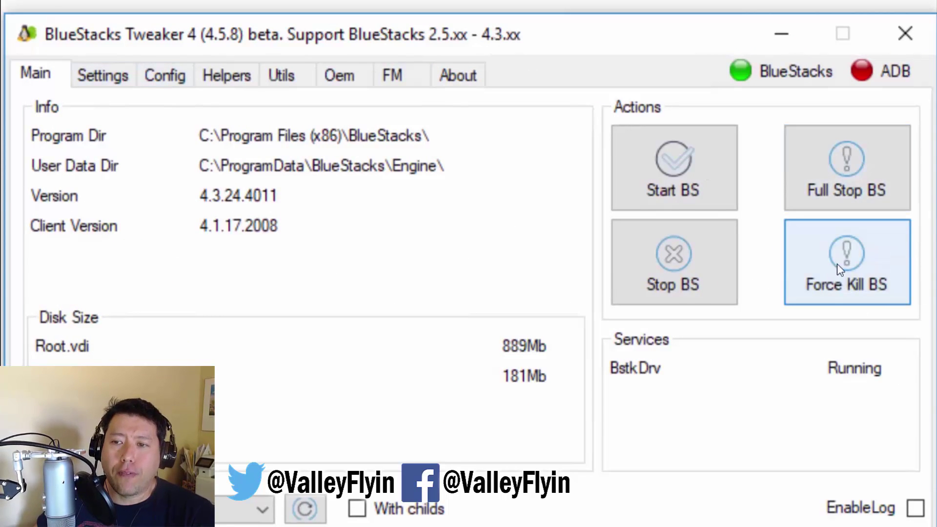
- Force-kill BlueStacks, unlock root under Helpers, then restart BlueStacks from the Main tab
left_click(855, 282)
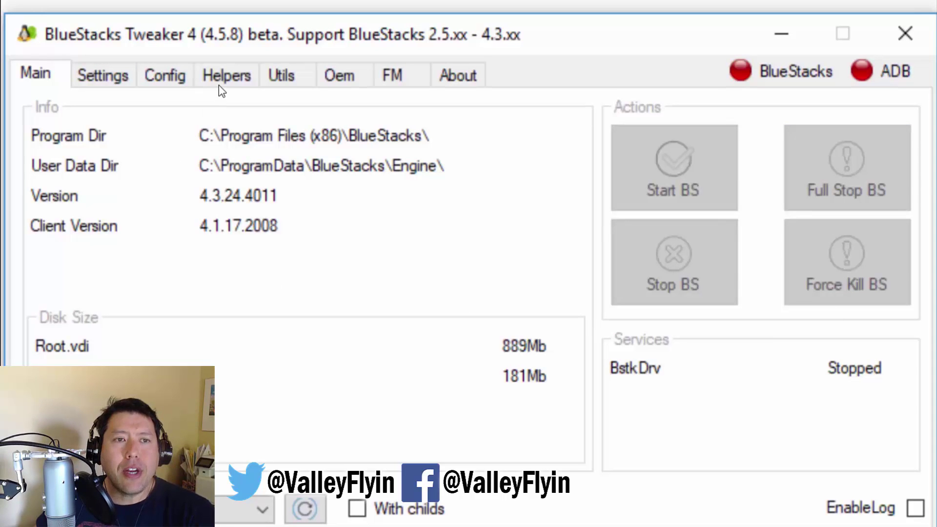
left_click(228, 77)
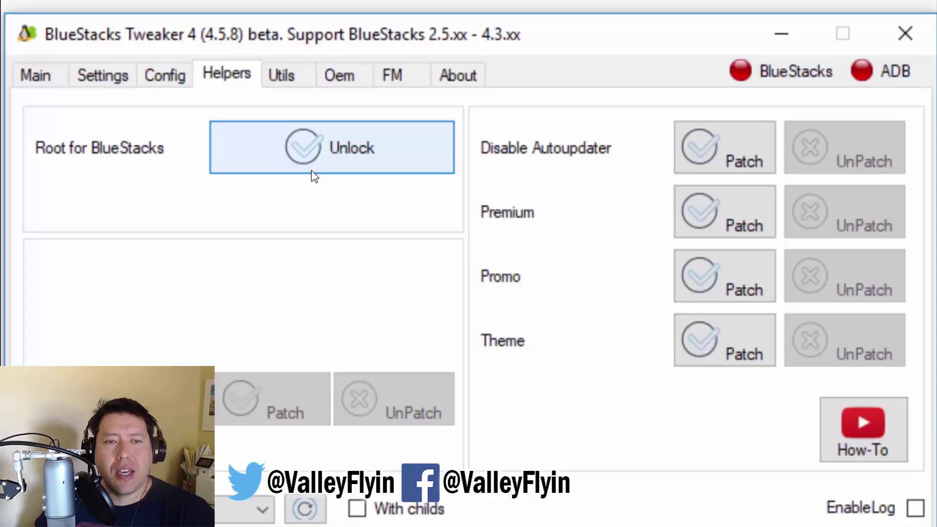
left_click(362, 146)
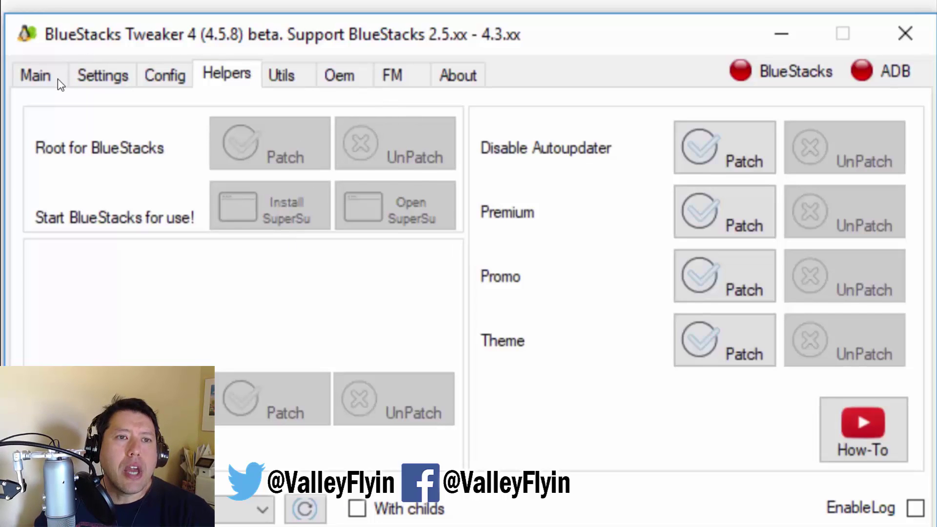
left_click(29, 78)
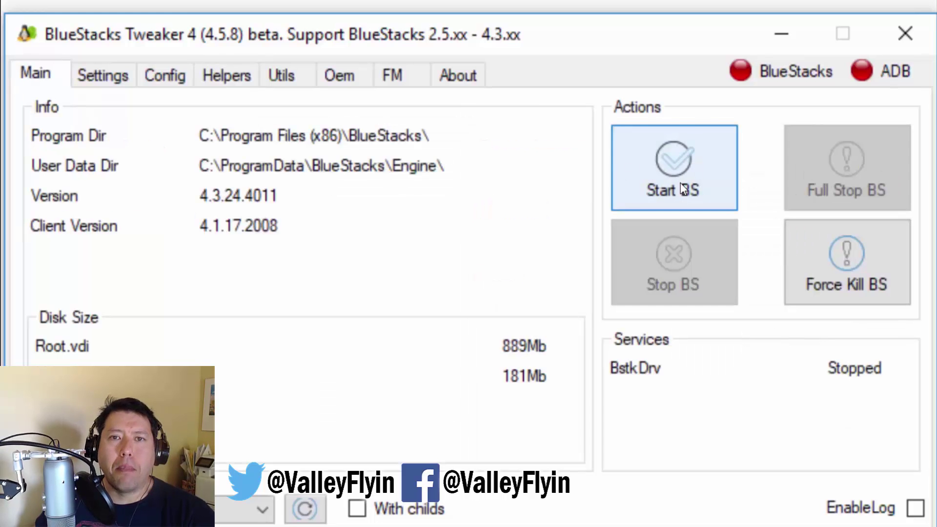
left_click(668, 166)
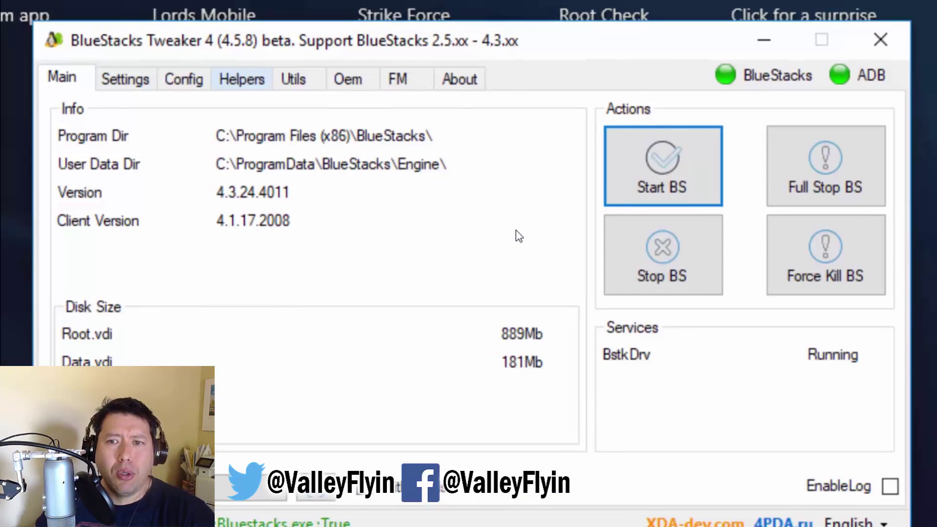
- Apply the Root patch to BlueStacks from the Tweaker's Helpers tab
left_click(242, 79)
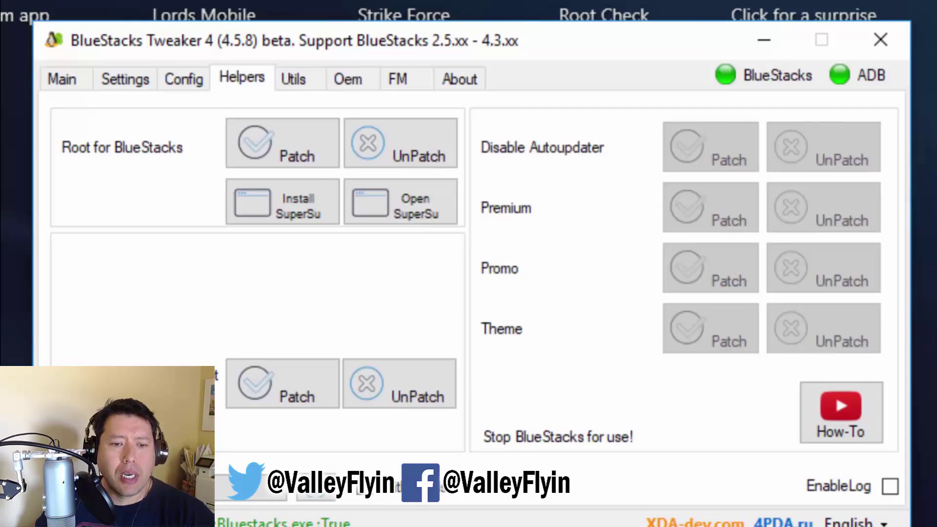
left_click(282, 144)
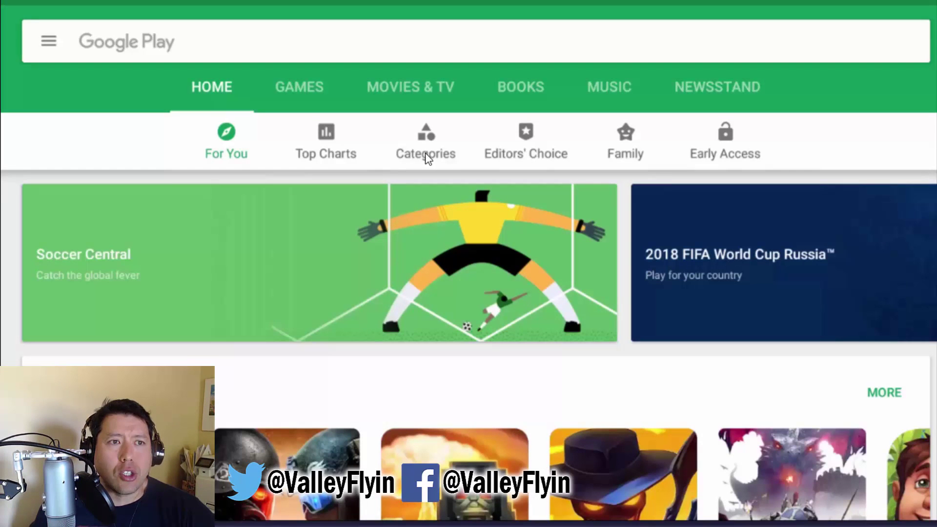
- Search Google Play for 'super su' and install SuperSU, accepting its permissions
left_click(94, 59)
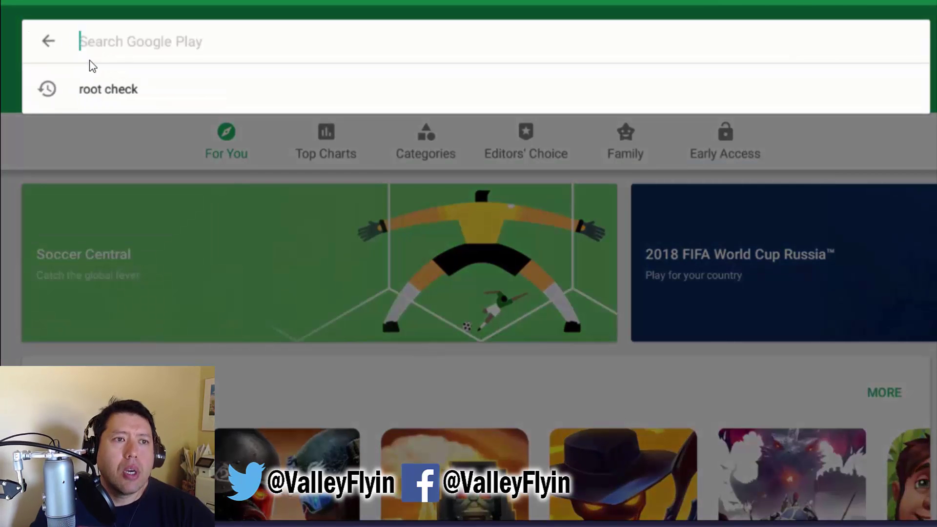
type("super s")
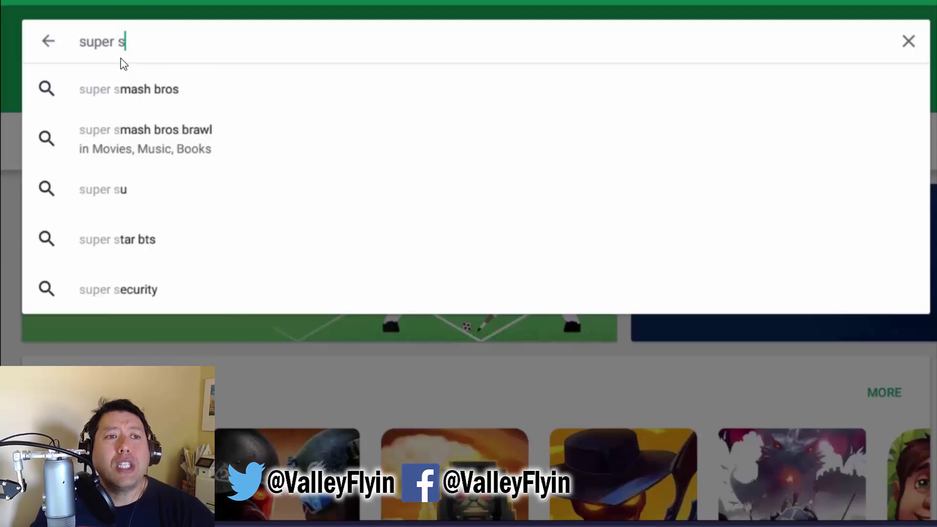
type("u")
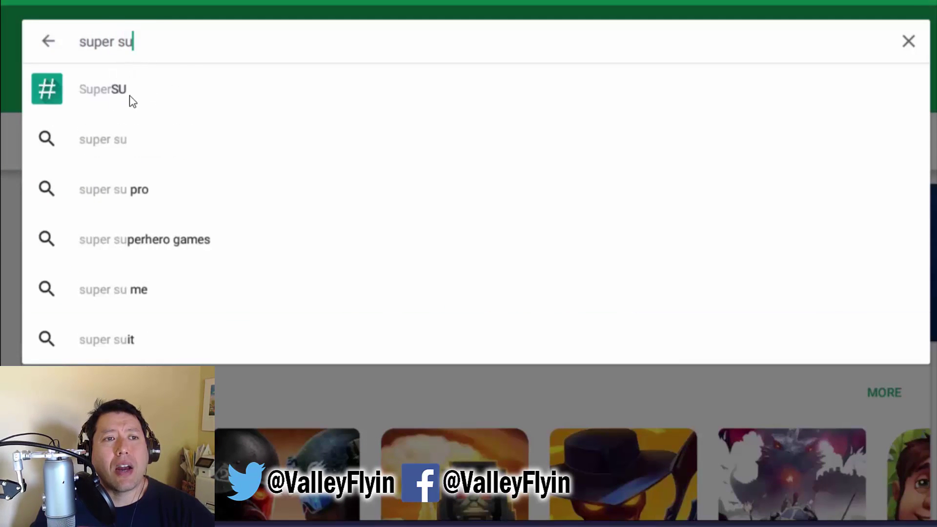
left_click(131, 97)
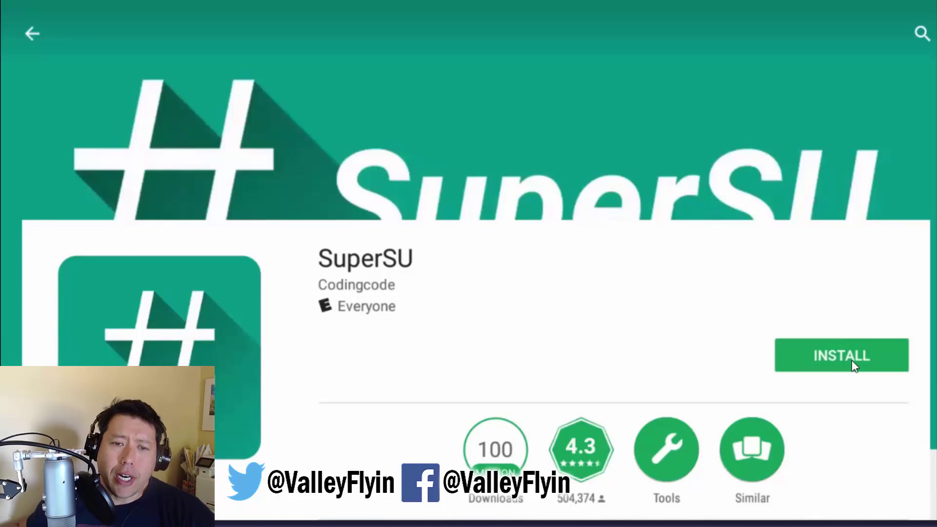
left_click(851, 362)
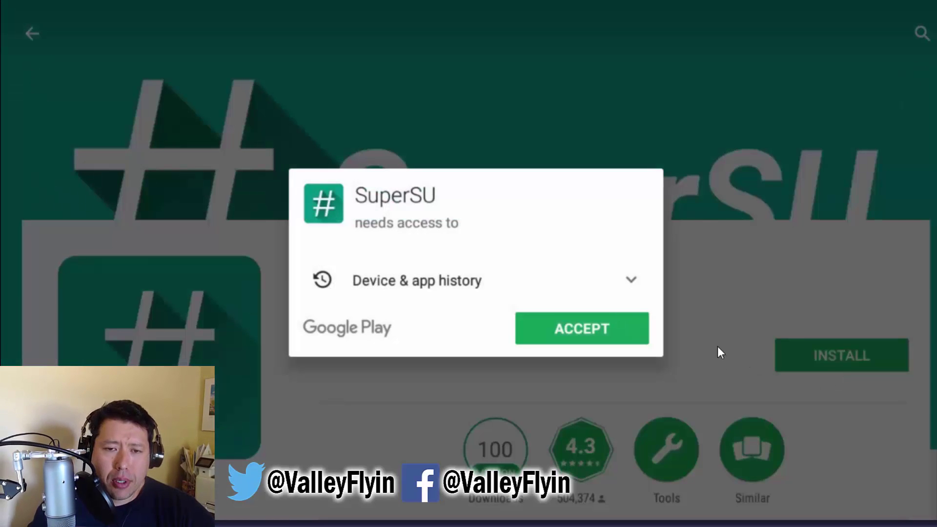
key("Return")
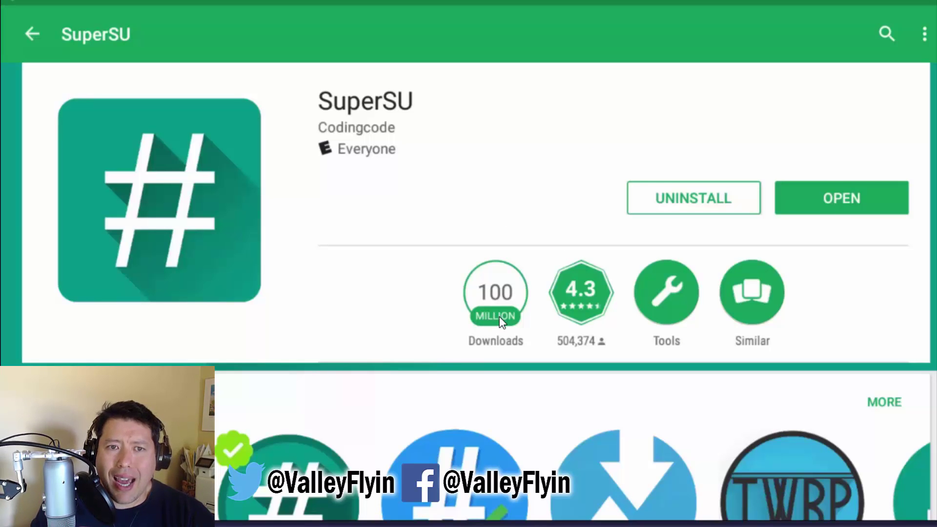
- Run SuperSU once past its welcome screen and Follow me prompt, then launch Root Check
left_click(842, 198)
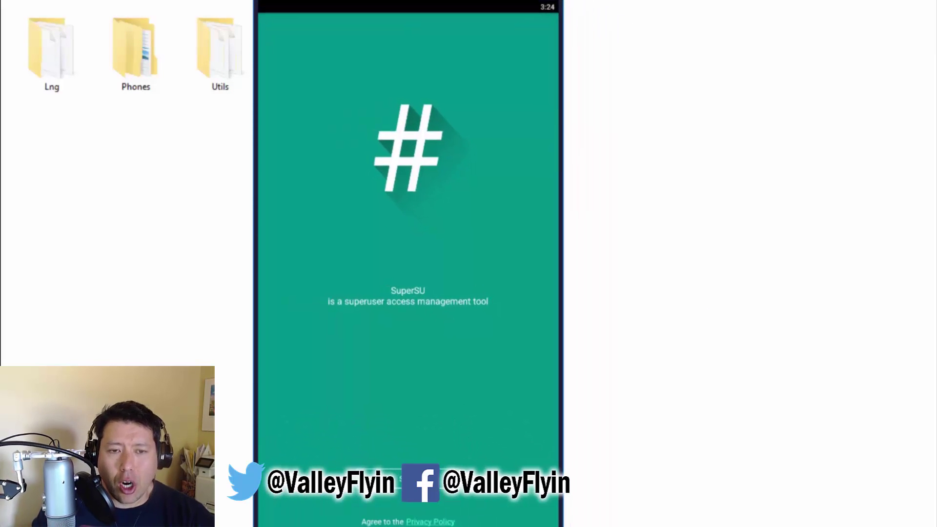
left_click(408, 479)
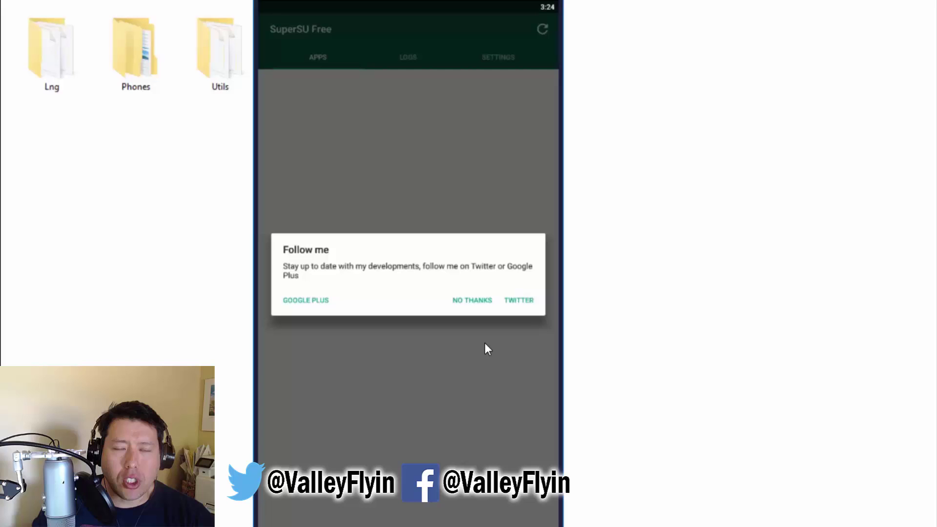
left_click(489, 344)
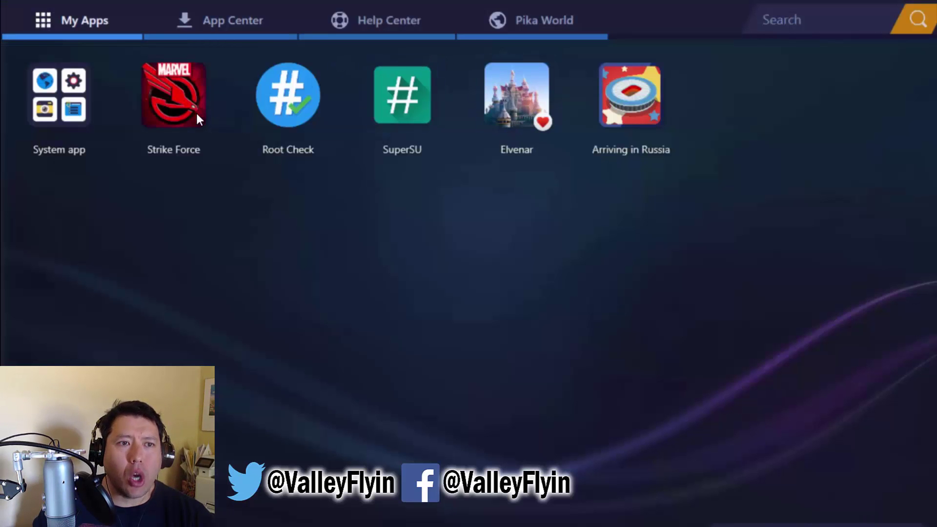
left_click(301, 139)
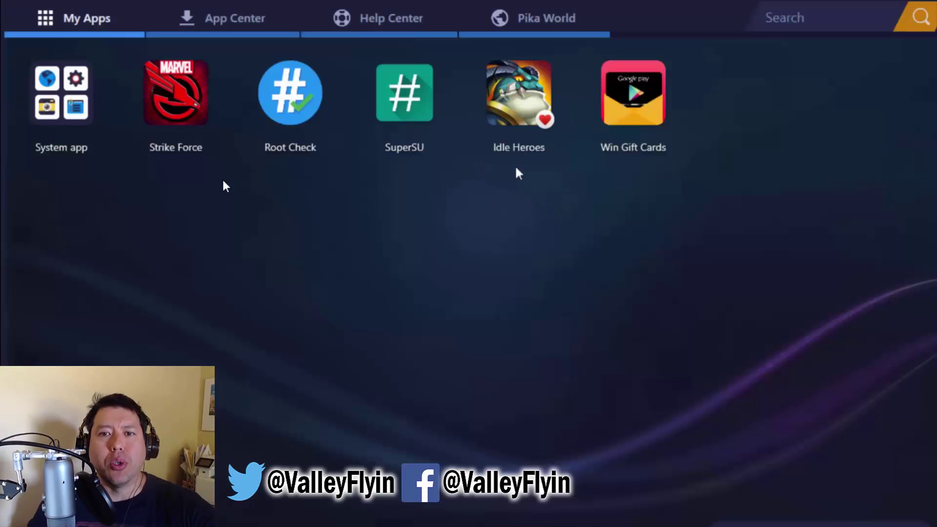
- Search Google Play for 'gl tools' and open the GLTools app page
left_click(74, 95)
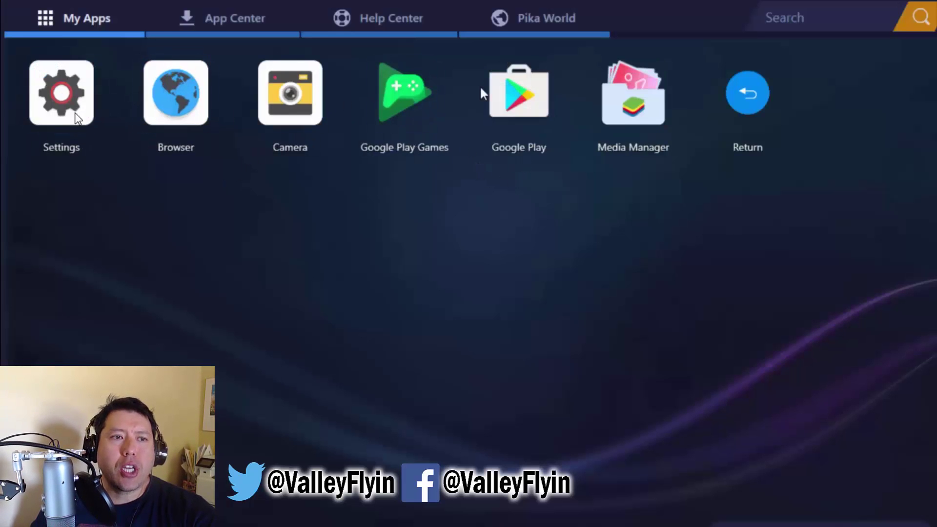
left_click(528, 91)
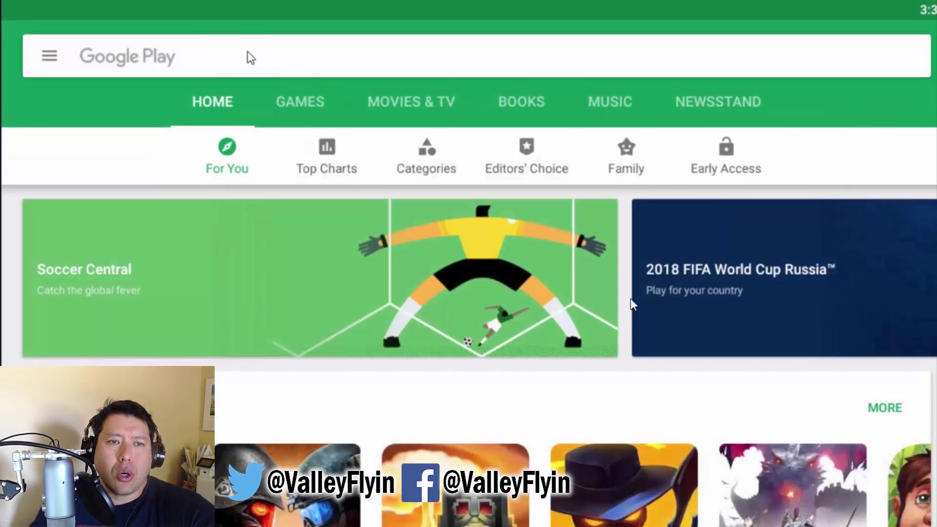
left_click(248, 54)
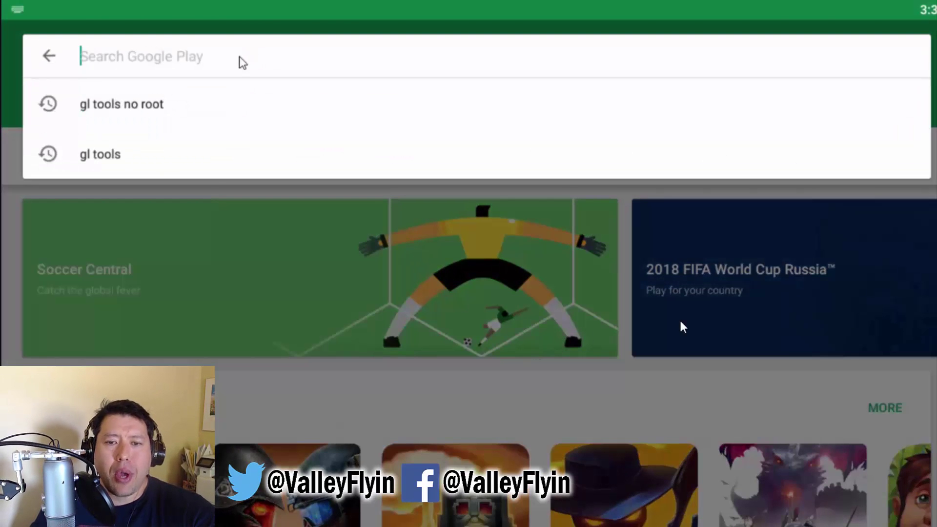
type("gl tools")
key("Return")
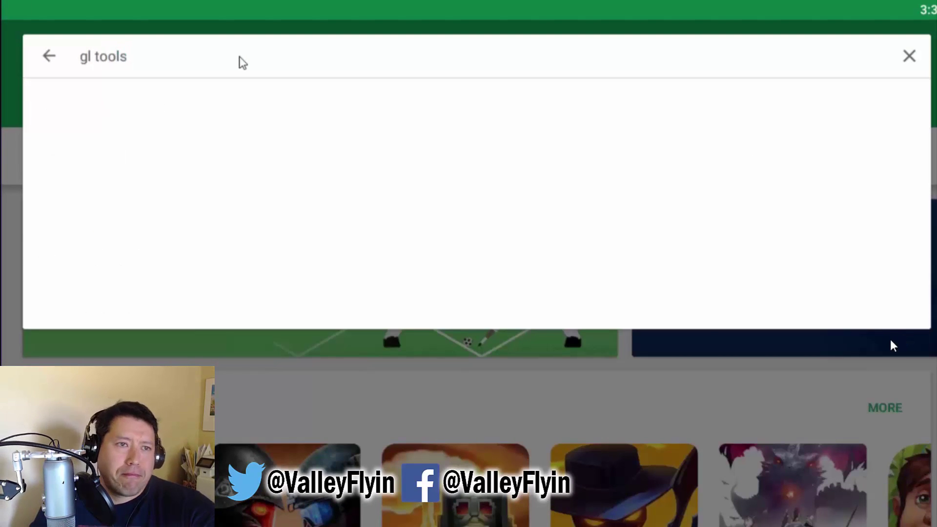
left_click(593, 215)
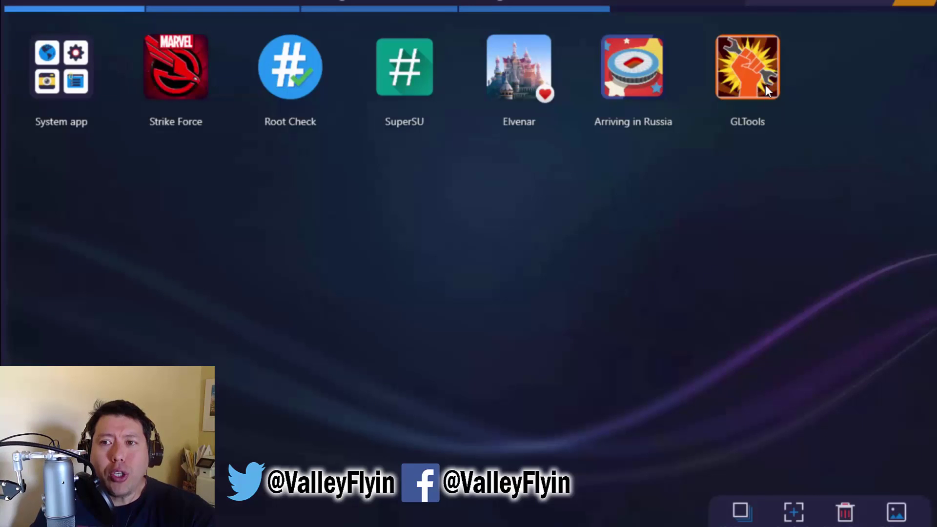
- Start GLTools, allow file access, accept both agreements and install with the default plugin
left_click(791, 78)
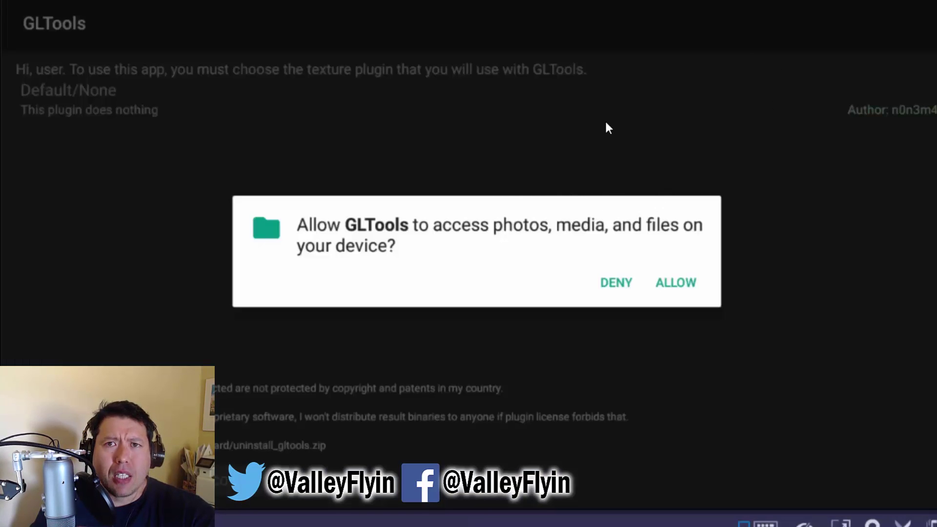
left_click(644, 113)
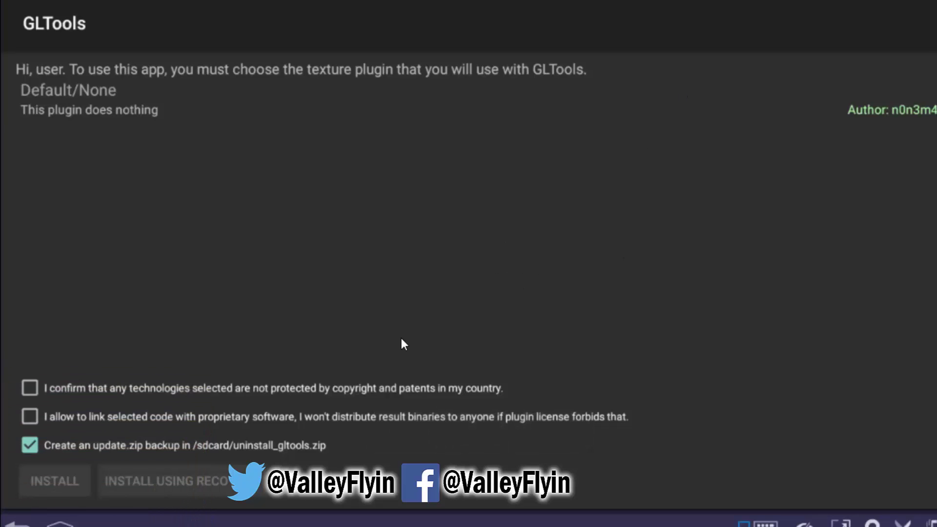
left_click(30, 388)
left_click(30, 417)
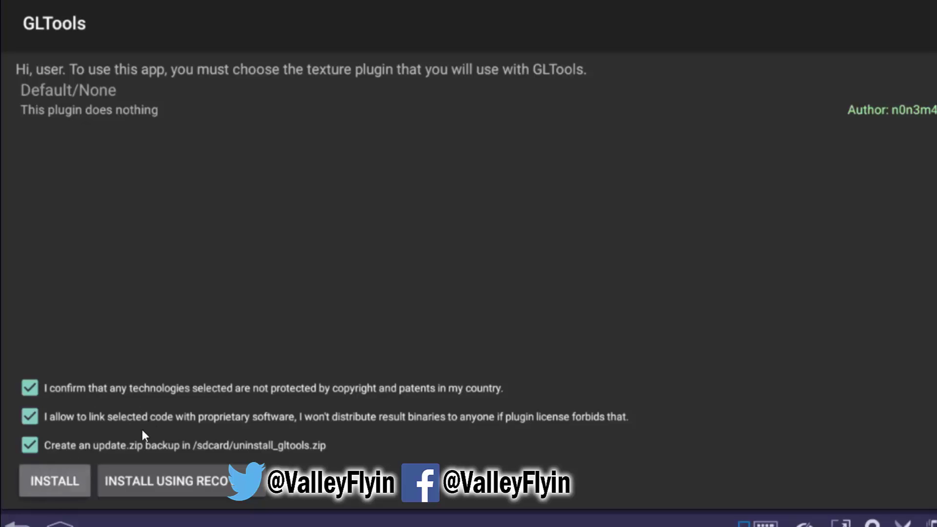
left_click(44, 476)
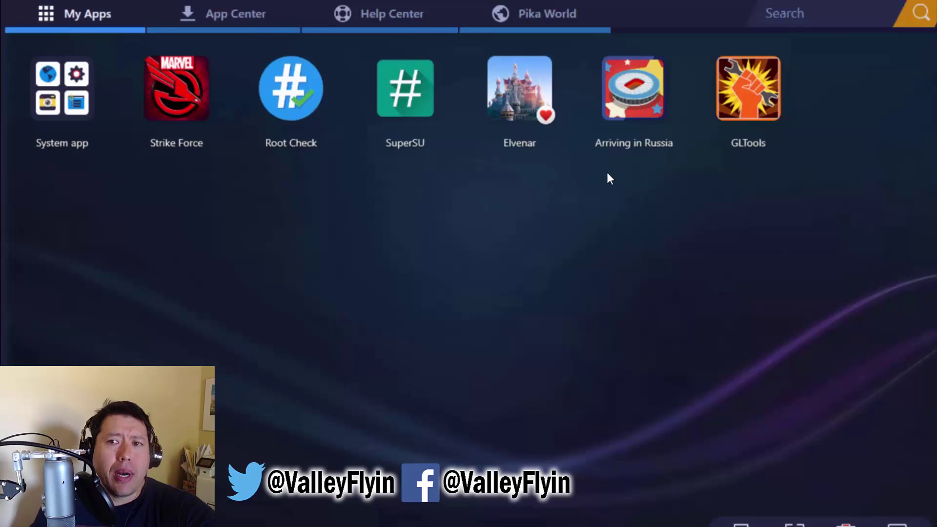
- Open Strike Force's settings in GLTools and enable custom settings
left_click(751, 86)
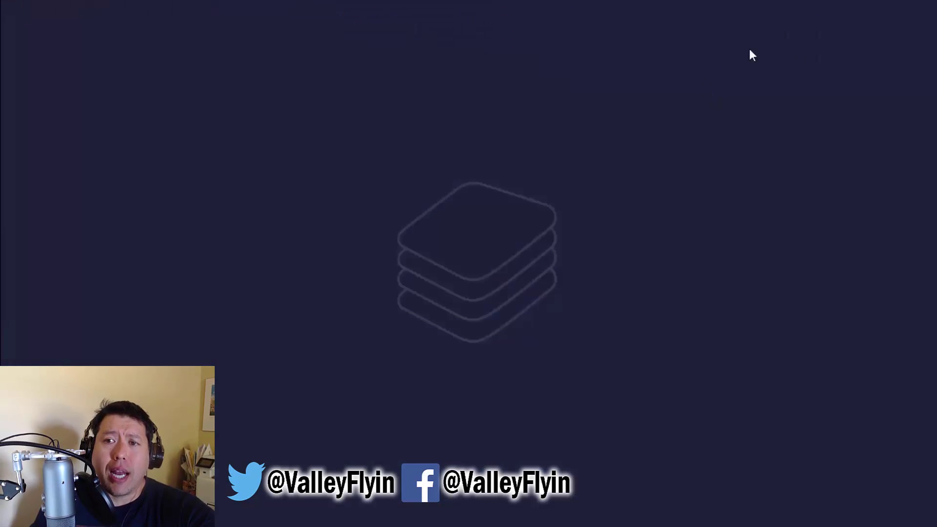
scroll(259, 271, "down", 5)
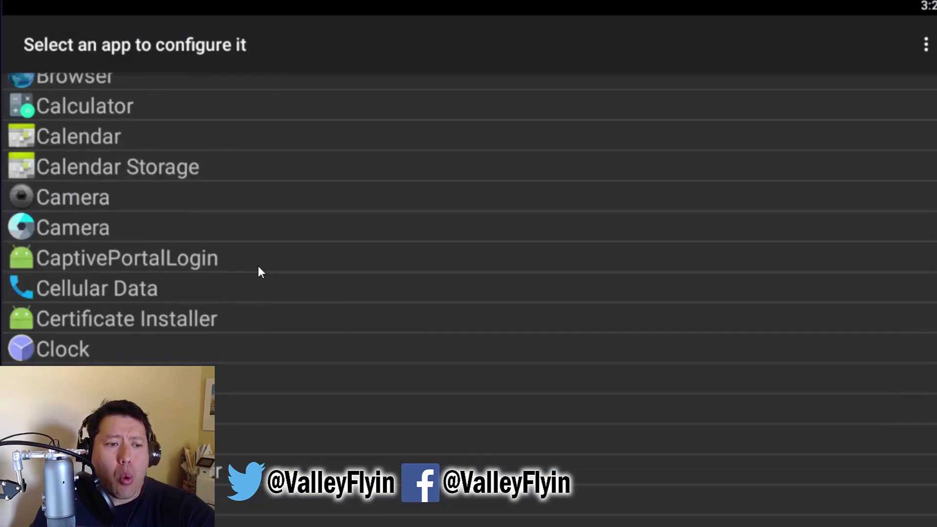
scroll(260, 271, "down", 10)
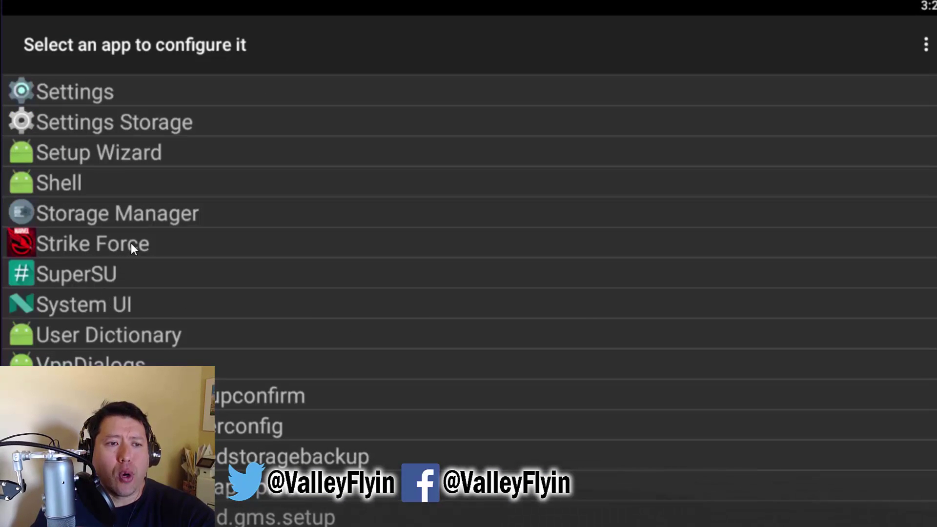
left_click(134, 245)
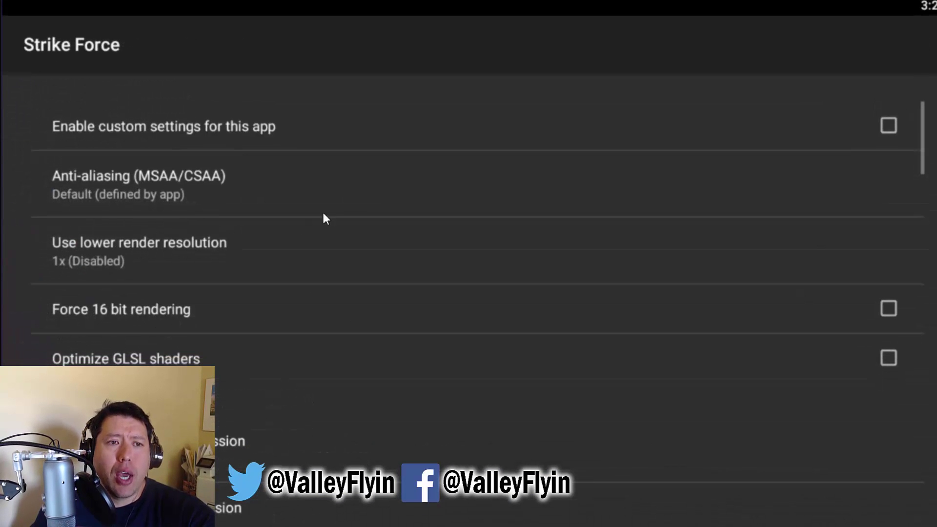
left_click(757, 128)
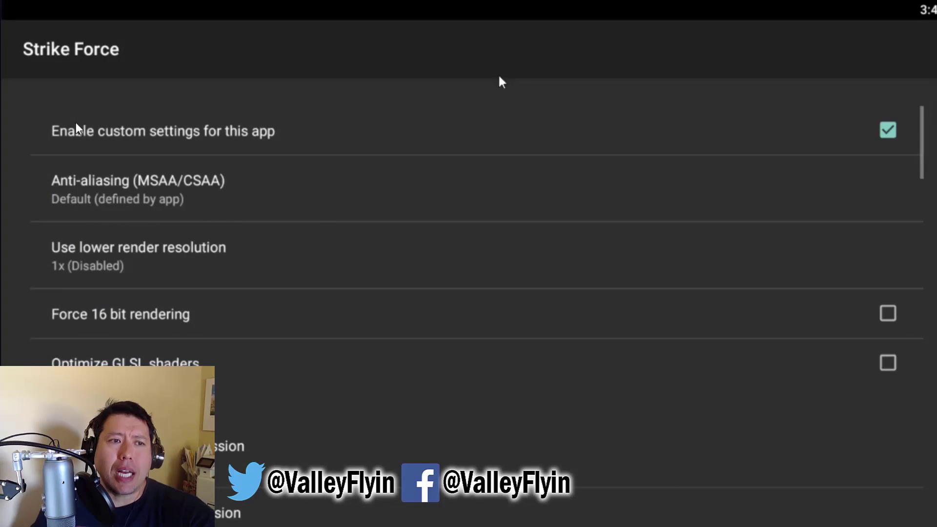
left_click(888, 130)
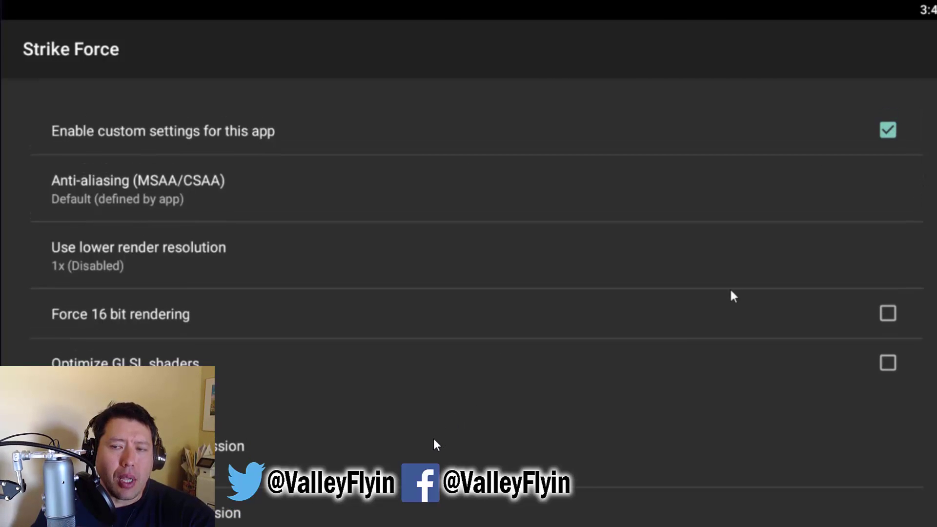
- Turn on Use fake GPU info and apply the Tegra 4 (SHIELD) template
scroll(436, 444, "down", 10)
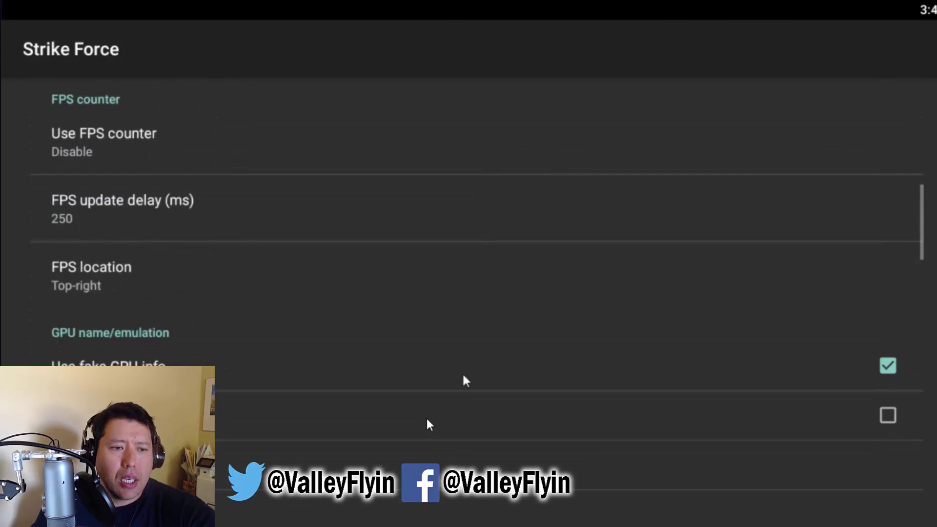
scroll(428, 424, "down", 1)
left_click(888, 313)
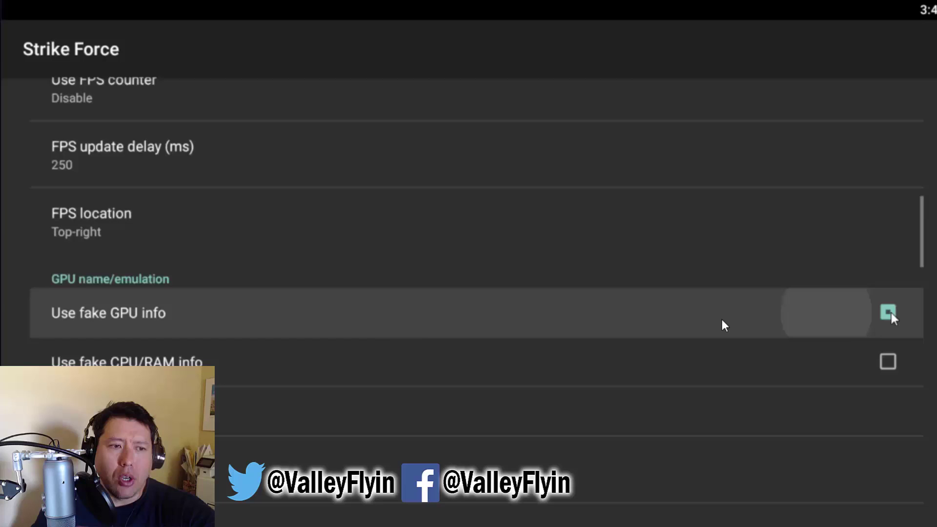
scroll(481, 401, "down", 3)
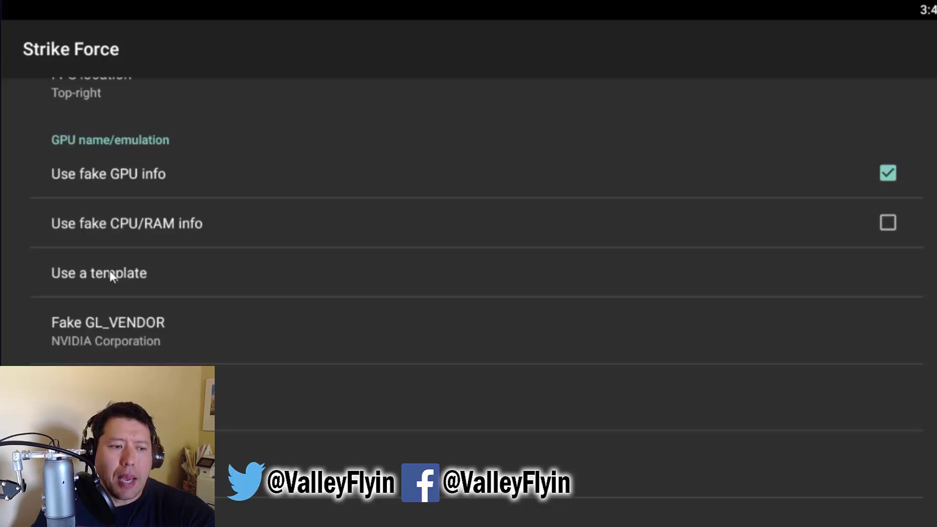
left_click(109, 270)
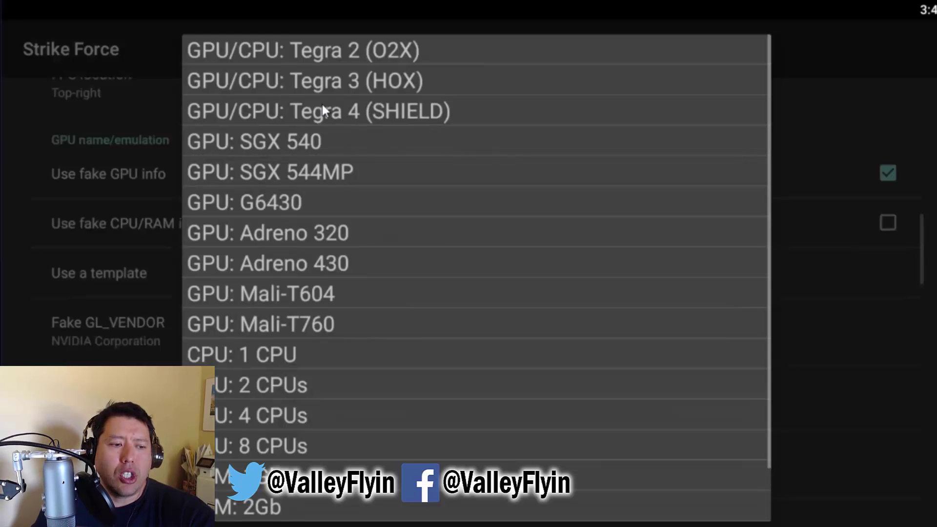
left_click(357, 113)
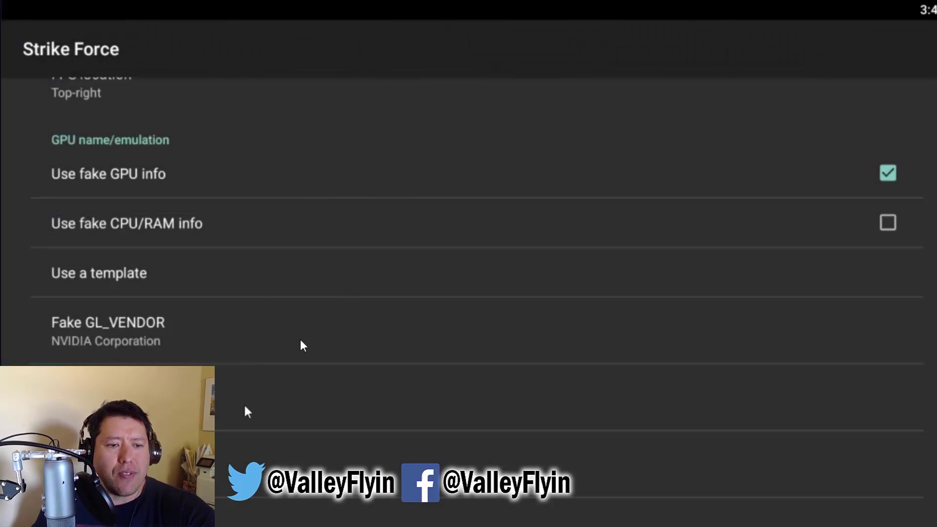
- Open Strike Force's Fake GL_EXTENSIONS value and place the cursor at its end
scroll(300, 339, "down", 1)
left_click_drag(304, 349, 278, 229)
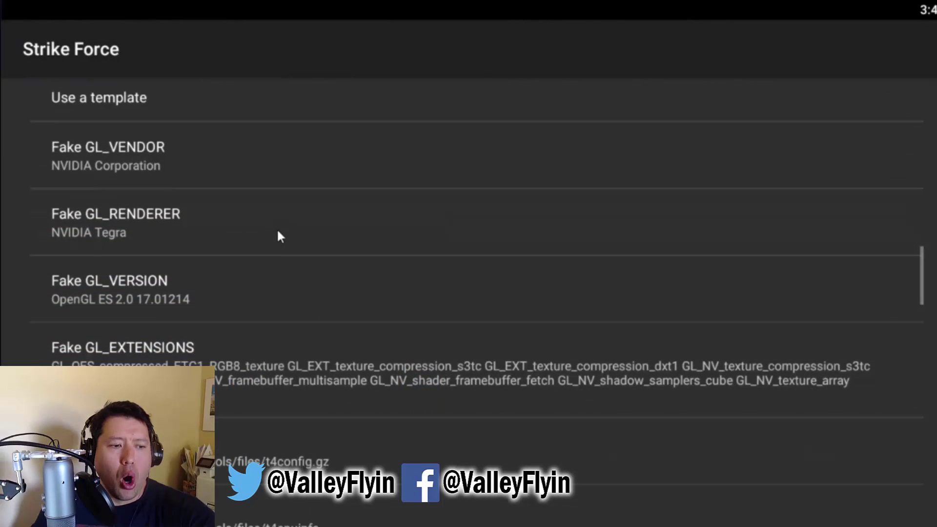
left_click(220, 367)
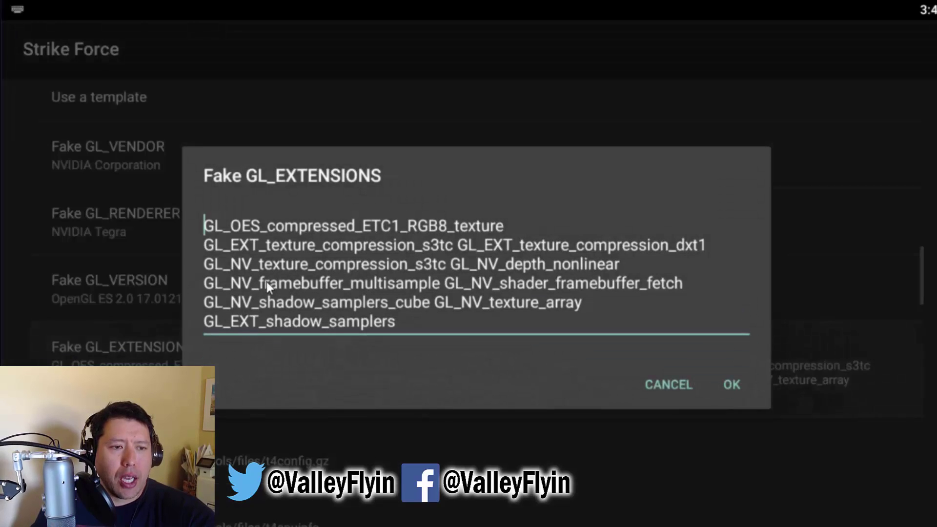
left_click_drag(207, 227, 446, 266)
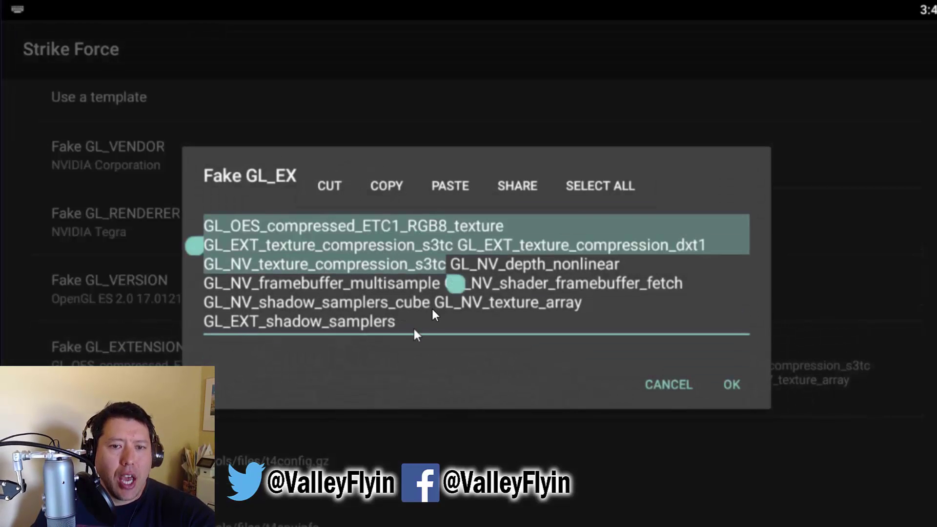
left_click(415, 327)
left_click(414, 326)
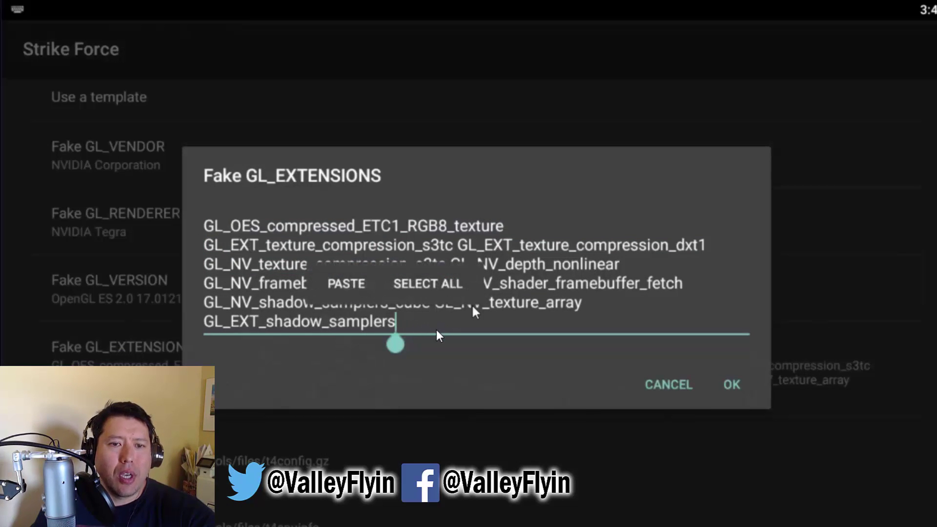
- Delete all the extension text and confirm the empty value with OK
key("BackSpace")
key("BackSpace")
key("BackSpace")
key("BackSpace")
key("BackSpace")
key("BackSpace")
key("BackSpace")
key("BackSpace")
key("BackSpace")
key("BackSpace")
key("BackSpace")
key("BackSpace")
key("BackSpace")
key("BackSpace")
key("BackSpace")
key("BackSpace")
key("BackSpace")
key("BackSpace")
key("BackSpace")
key("BackSpace")
key("BackSpace")
key("BackSpace")
key("BackSpace")
key("BackSpace")
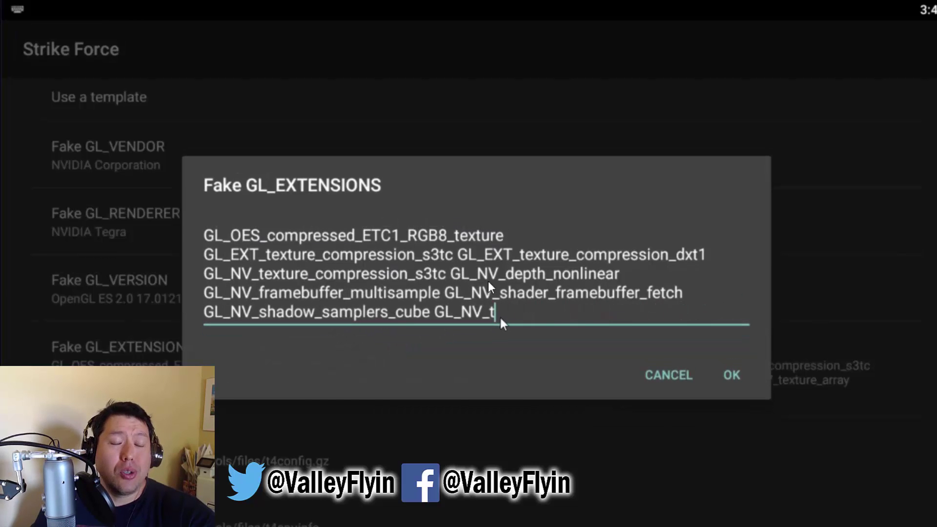
key("BackSpace")
key("BackSpace")
key("BackSpace")
key("BackSpace")
key("BackSpace")
key("BackSpace")
key("BackSpace")
key("BackSpace")
key("BackSpace")
key("BackSpace")
key("BackSpace")
key("BackSpace")
key("BackSpace")
key("BackSpace")
key("BackSpace")
key("BackSpace")
key("BackSpace")
key("BackSpace")
key("BackSpace")
key("BackSpace")
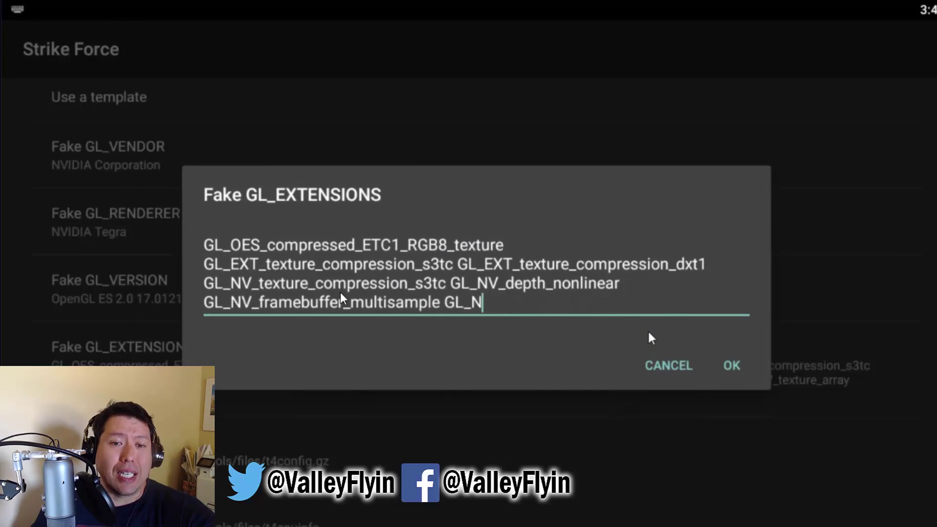
key("BackSpace")
key("BackSpace")
key("BackSpace")
key("BackSpace")
key("BackSpace")
key("BackSpace")
key("BackSpace")
key("BackSpace")
key("BackSpace")
key("BackSpace")
key("BackSpace")
key("BackSpace")
key("BackSpace")
key("BackSpace")
key("BackSpace")
key("BackSpace")
key("BackSpace")
key("BackSpace")
key("BackSpace")
key("BackSpace")
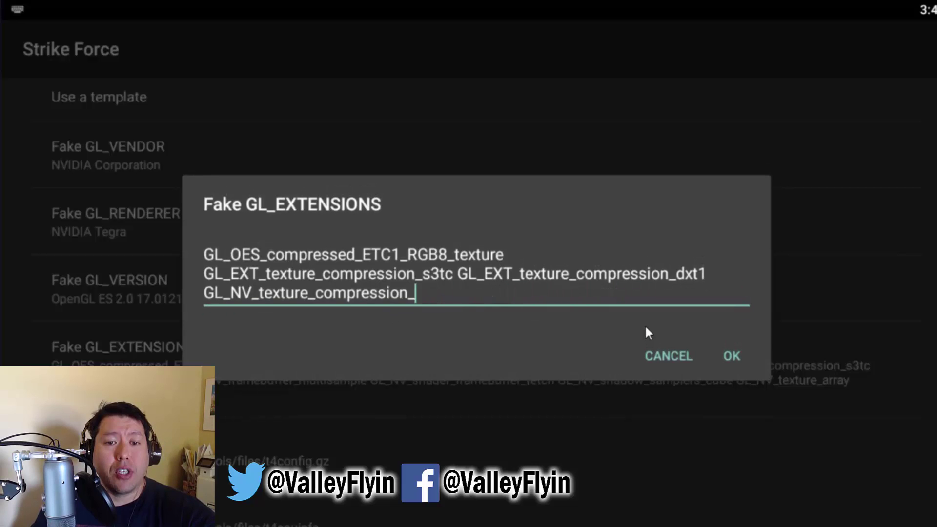
key("BackSpace")
key("BackSpace")
key("BackSpace")
key("BackSpace")
key("BackSpace")
key("BackSpace")
key("BackSpace")
key("BackSpace")
key("BackSpace")
key("BackSpace")
key("BackSpace")
key("BackSpace")
key("BackSpace")
key("BackSpace")
key("BackSpace")
key("BackSpace")
key("BackSpace")
key("BackSpace")
key("BackSpace")
key("BackSpace")
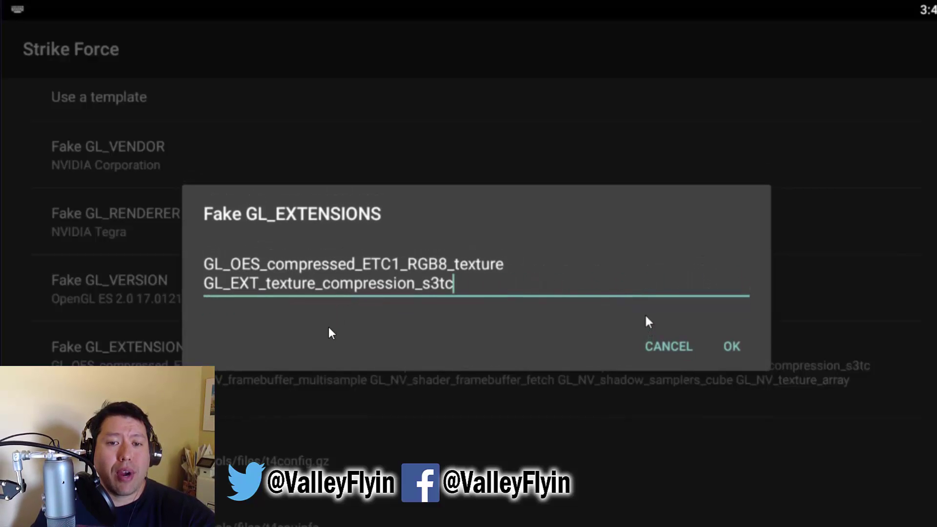
key("BackSpace")
key("BackSpace")
key("BackSpace")
key("BackSpace")
key("BackSpace")
key("BackSpace")
key("BackSpace")
key("BackSpace")
key("BackSpace")
key("BackSpace")
key("BackSpace")
key("BackSpace")
key("BackSpace")
key("BackSpace")
key("BackSpace")
key("BackSpace")
key("BackSpace")
key("BackSpace")
key("BackSpace")
key("BackSpace")
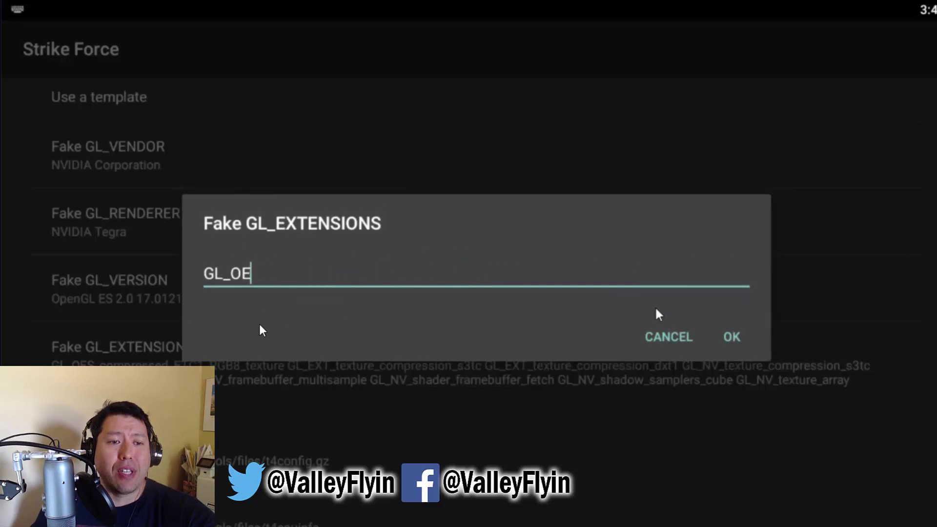
left_click(728, 337)
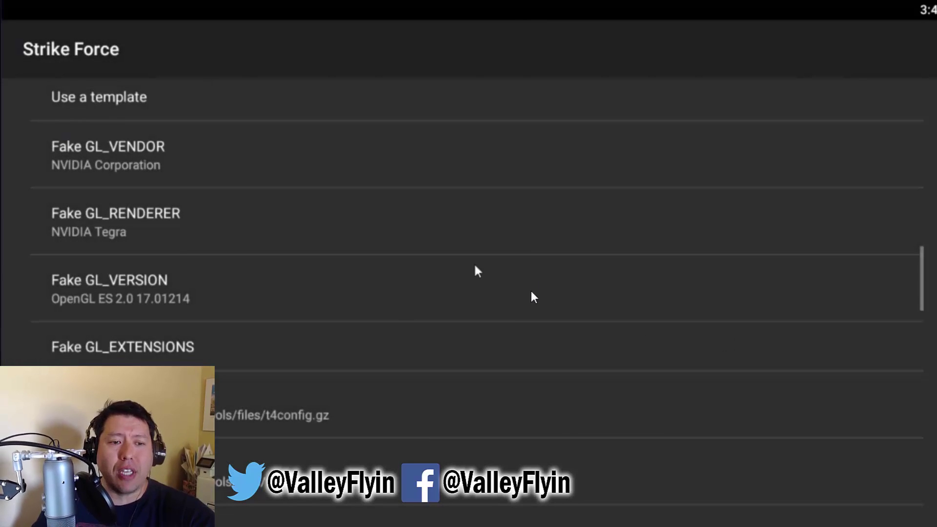
scroll(496, 347, "up", 5)
- Set Anti-aliasing (MSAA/CSAA) for Strike Force to MSAA 16x (non-Tegra)
scroll(495, 349, "up", 10)
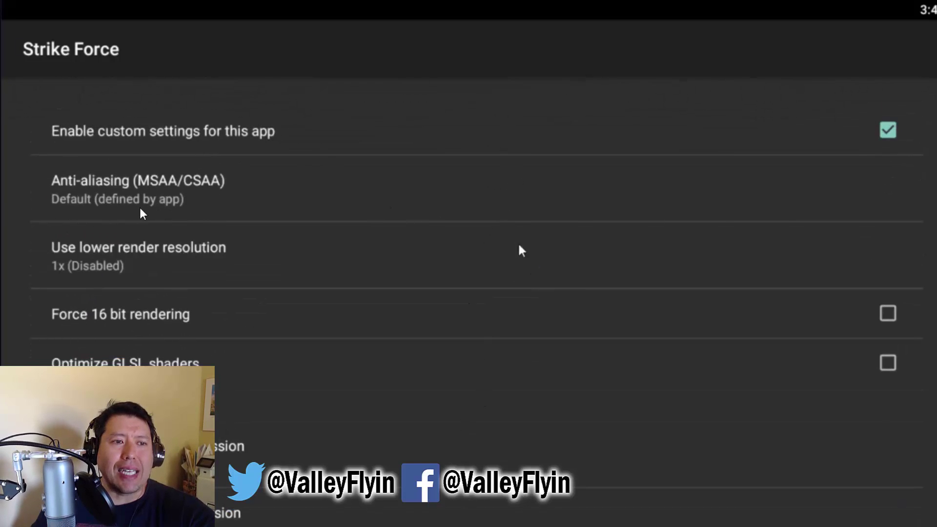
scroll(122, 213, "down", 1)
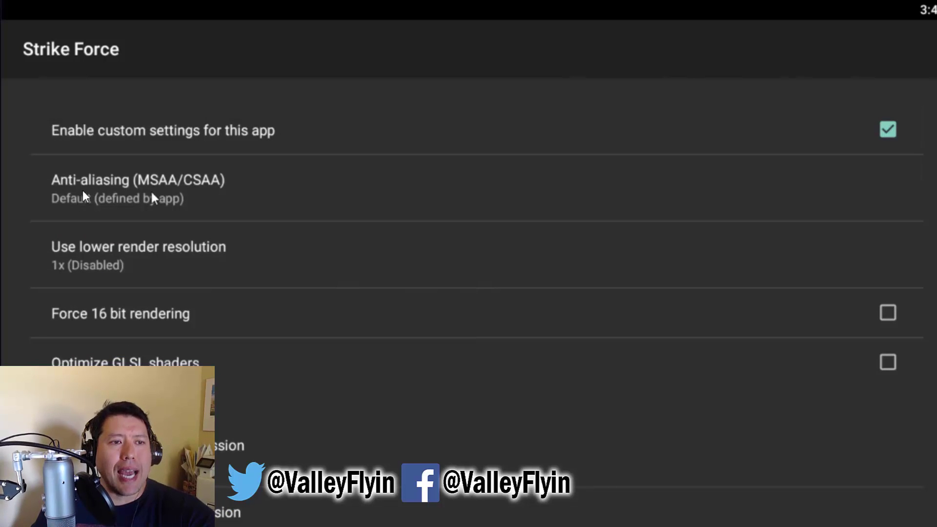
left_click(107, 186)
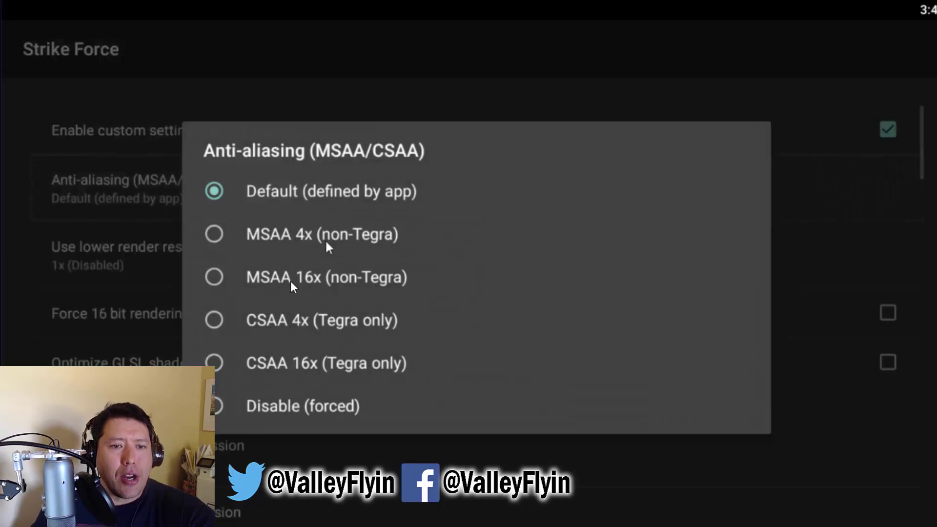
left_click(285, 281)
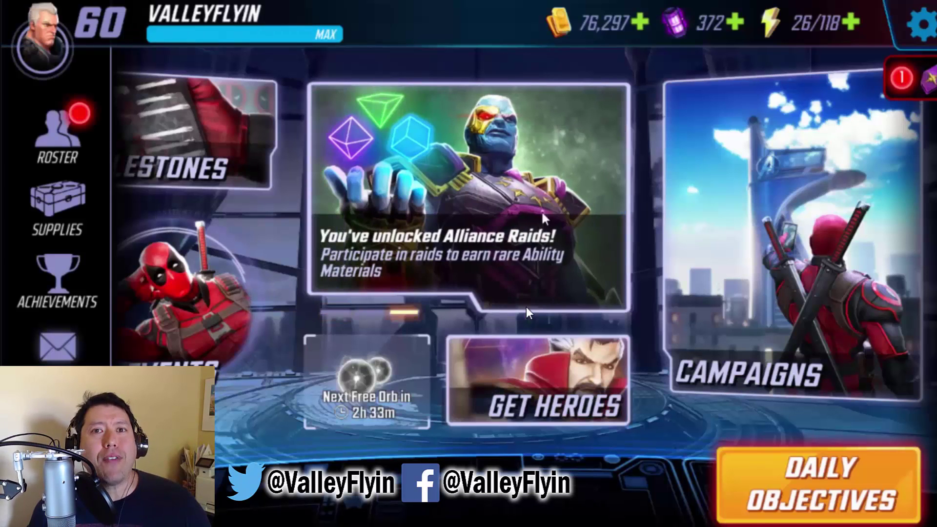
left_click_drag(500, 214, 743, 239)
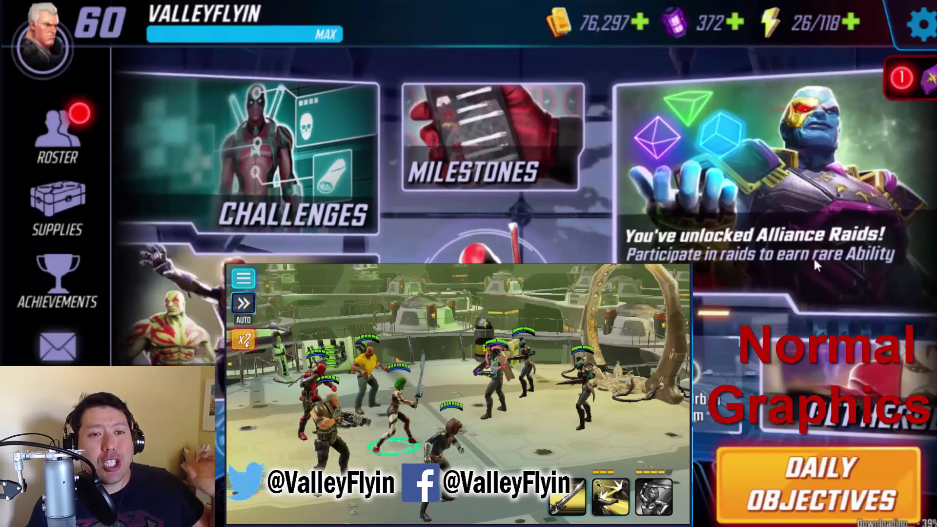
left_click_drag(813, 257, 787, 224)
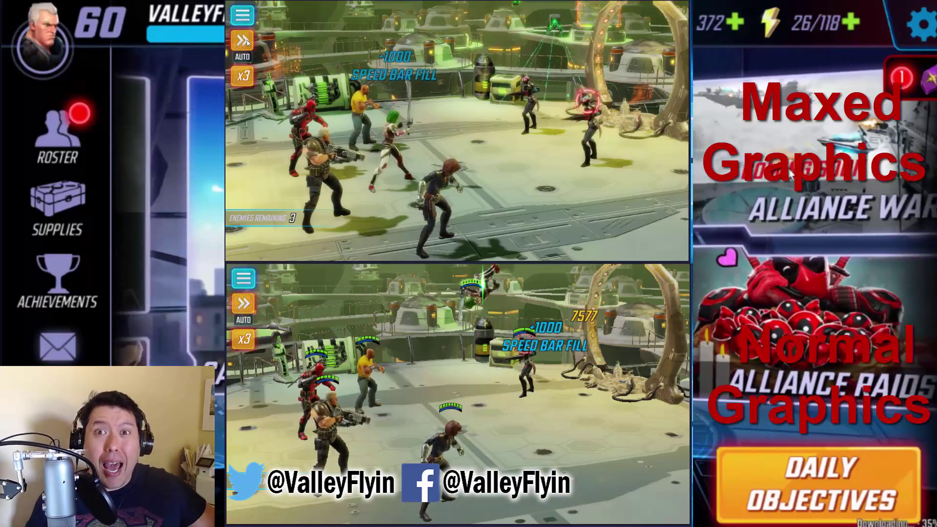